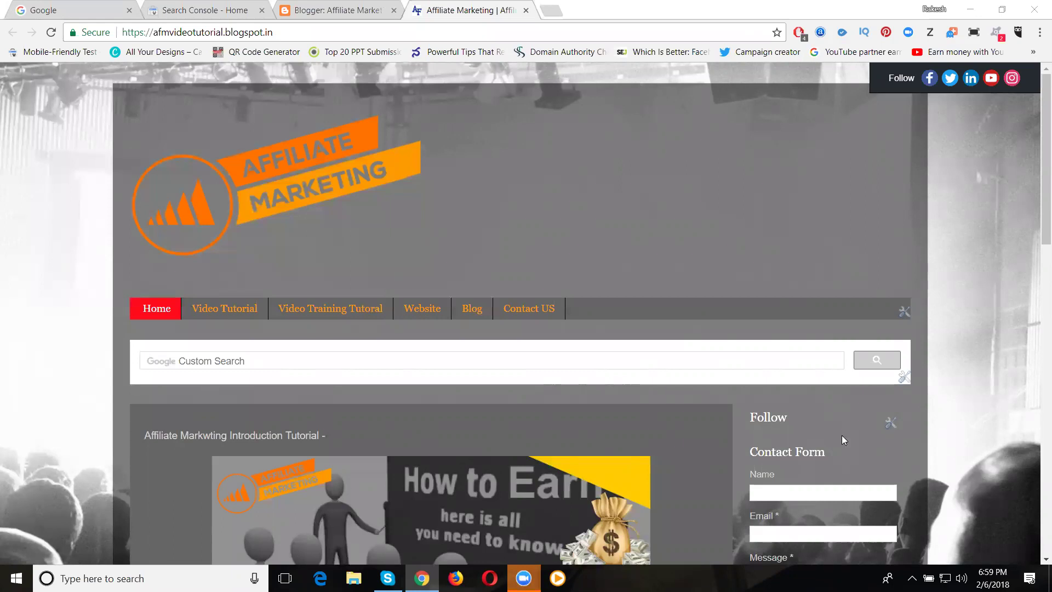
Open google.com/analytics in a new tab beside the Affiliate Marketing blog.
left_click(407, 33)
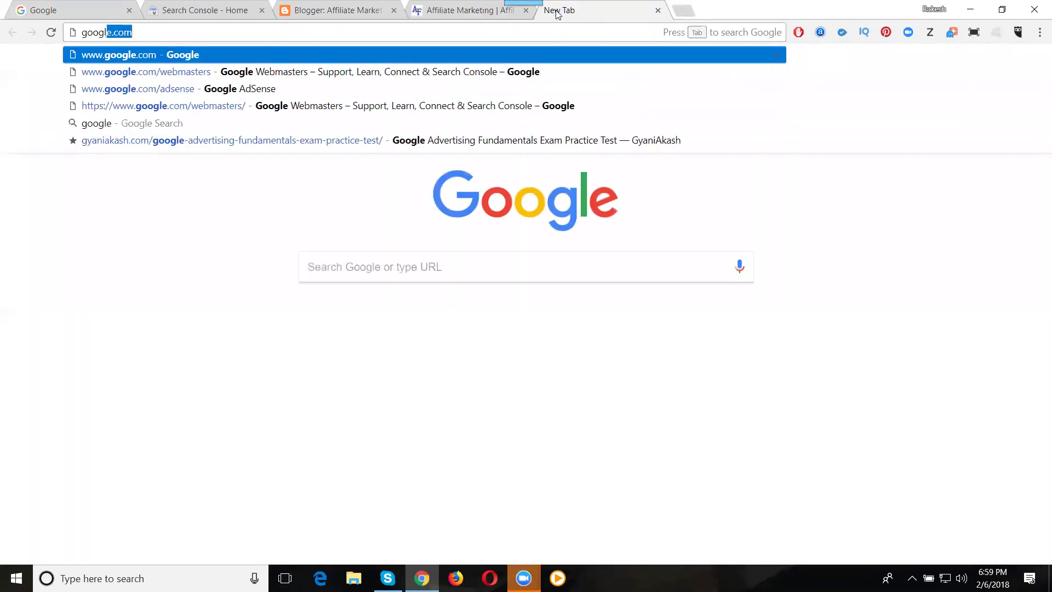
type(".com")
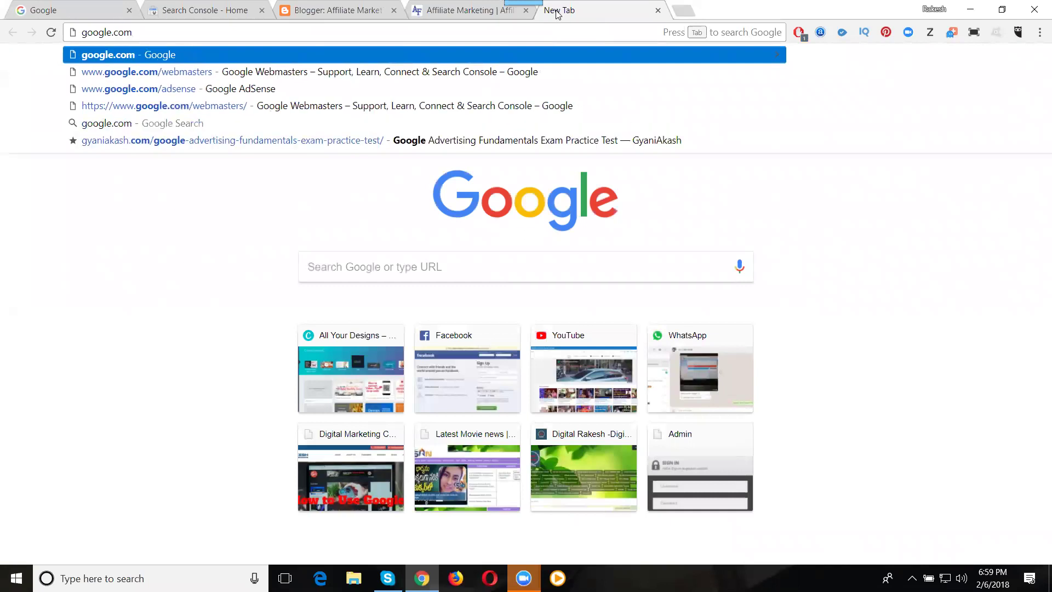
type("/analyti")
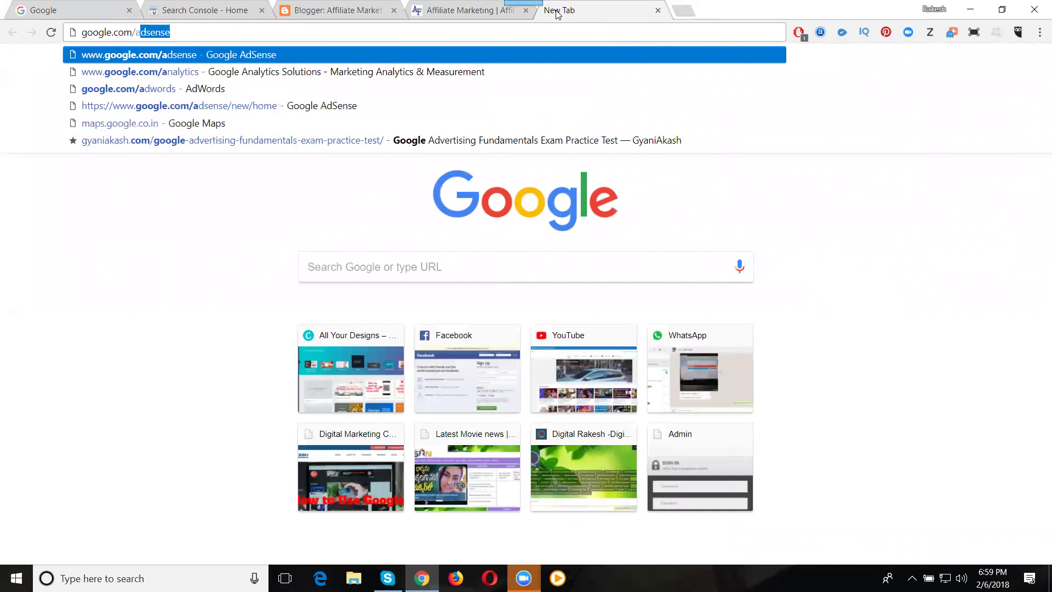
type("cs/#?modal_active=none")
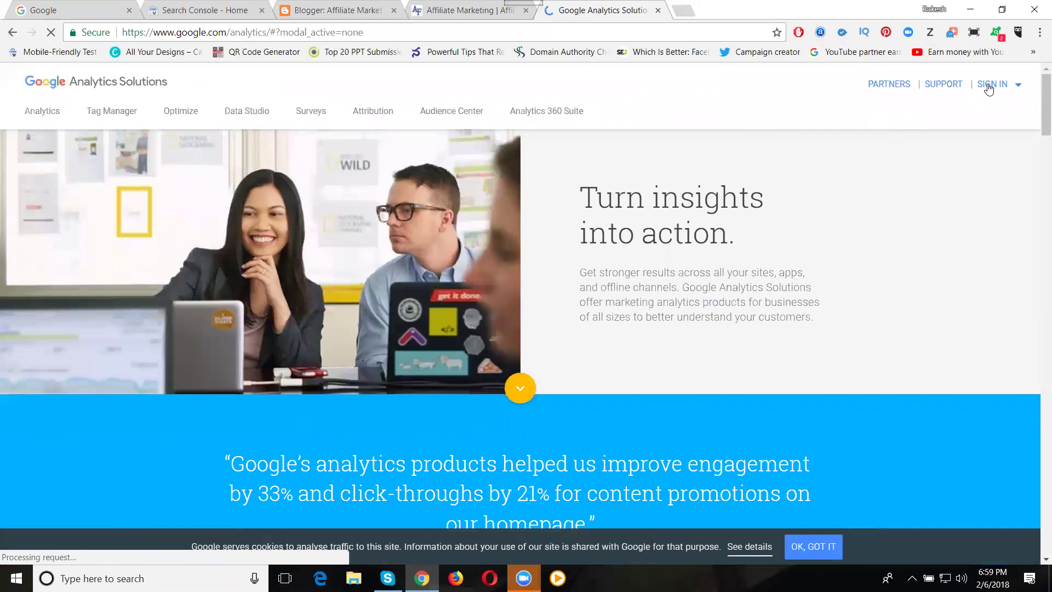
Sign in to Analytics and load the Home dashboard for All Web Site Data.
left_click(989, 88)
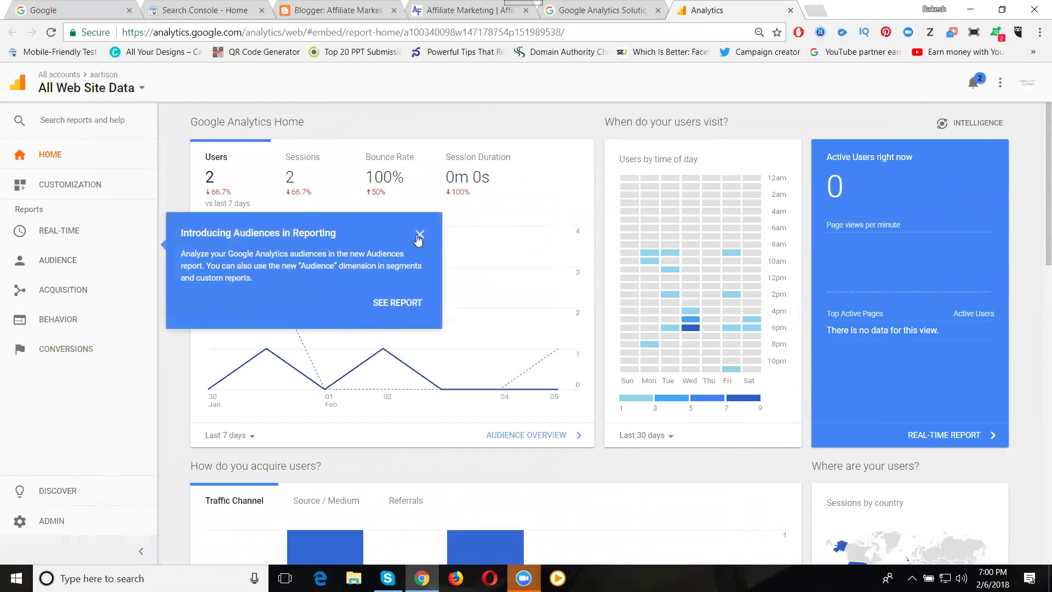
Close the 'Introducing Audiences in Reporting' popup and go to the Admin page.
left_click(420, 234)
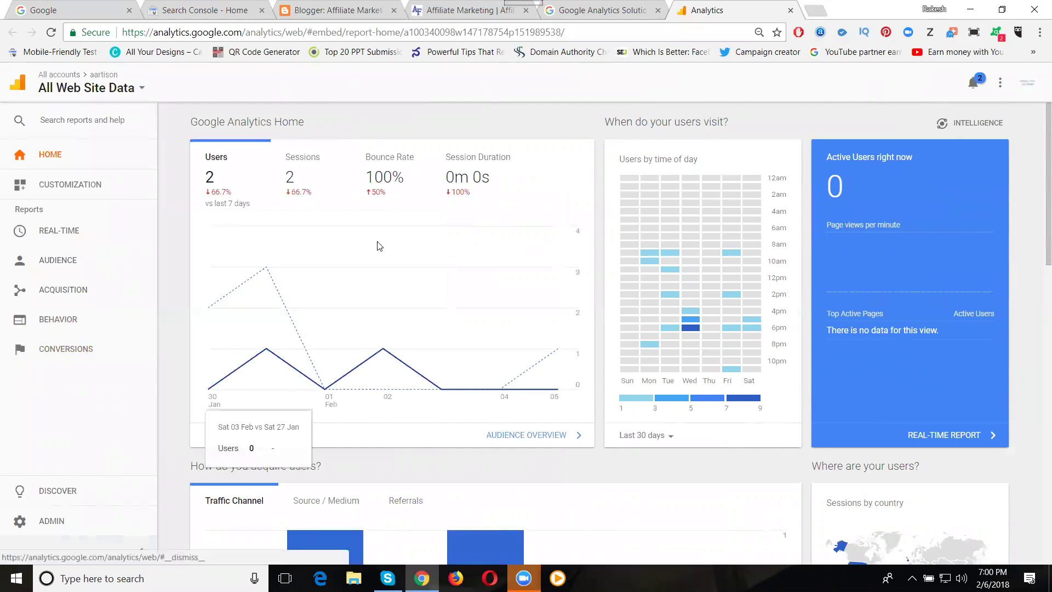
left_click(43, 525)
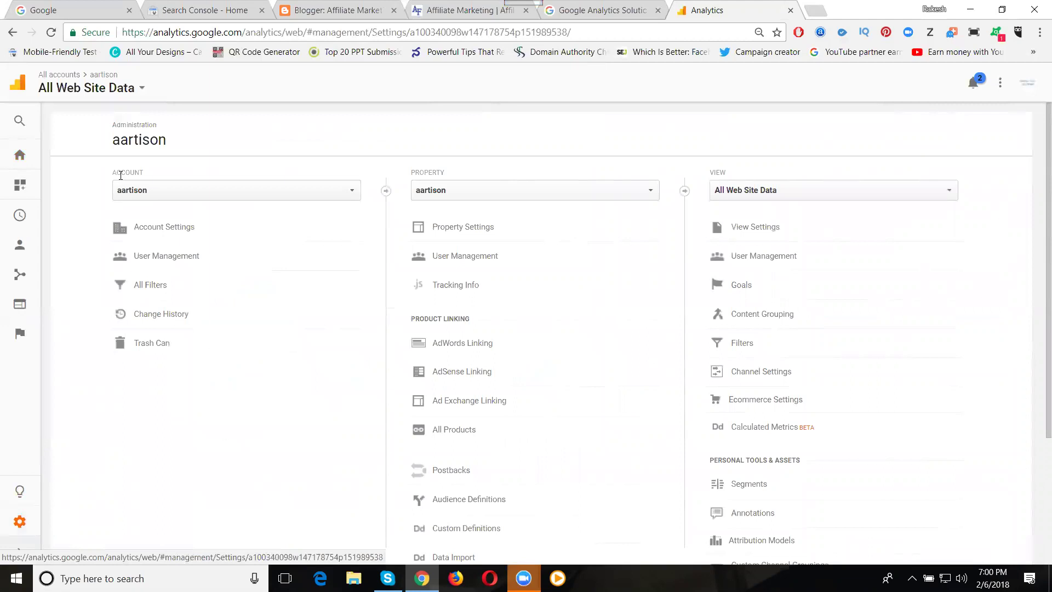
Choose Create new account from the Account dropdown on the Administration page.
left_click(140, 200)
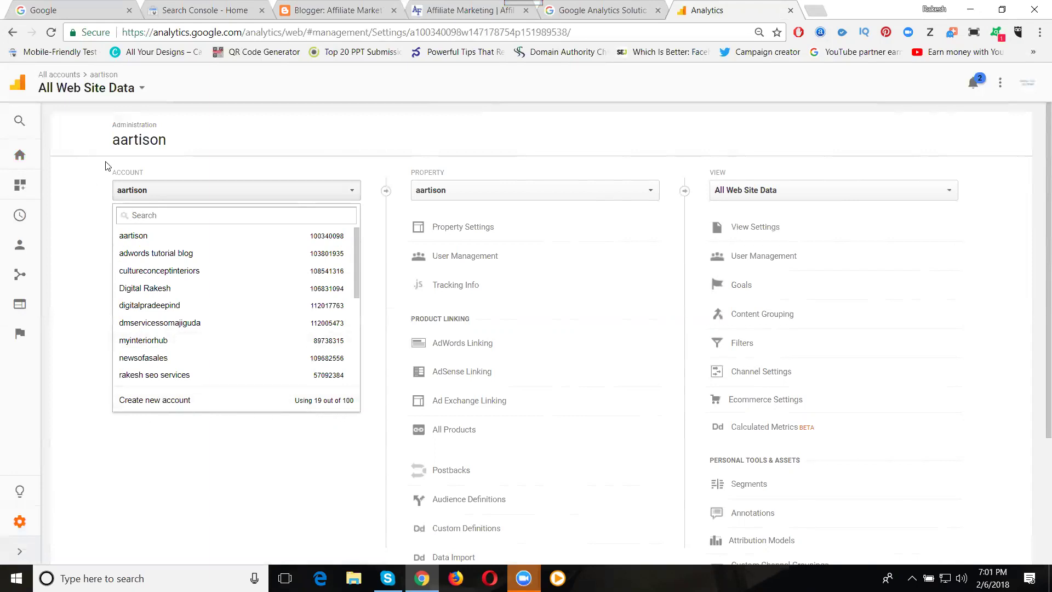
left_click(128, 195)
left_click(127, 193)
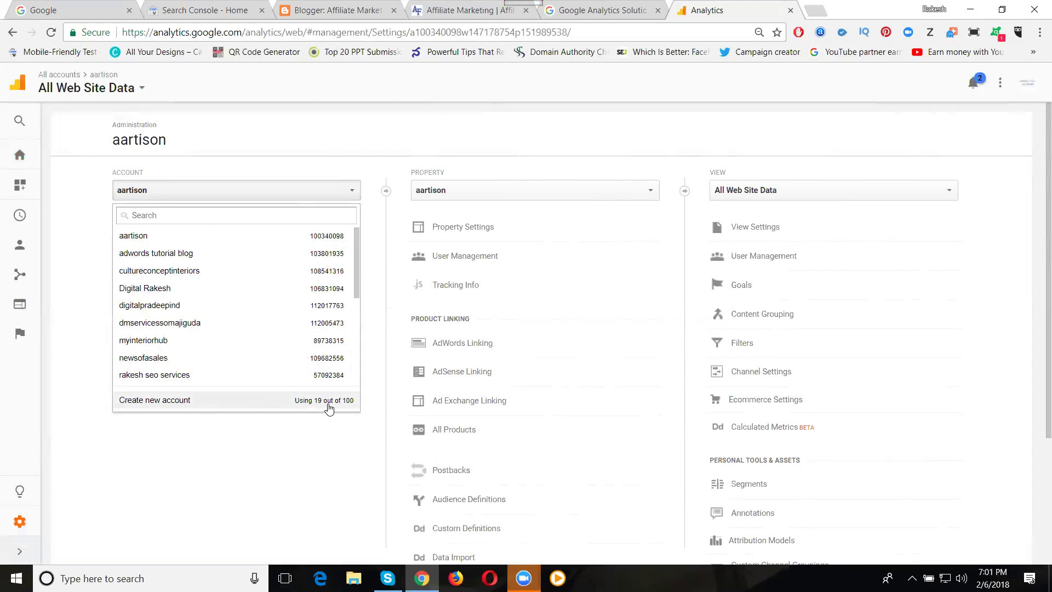
left_click(153, 401)
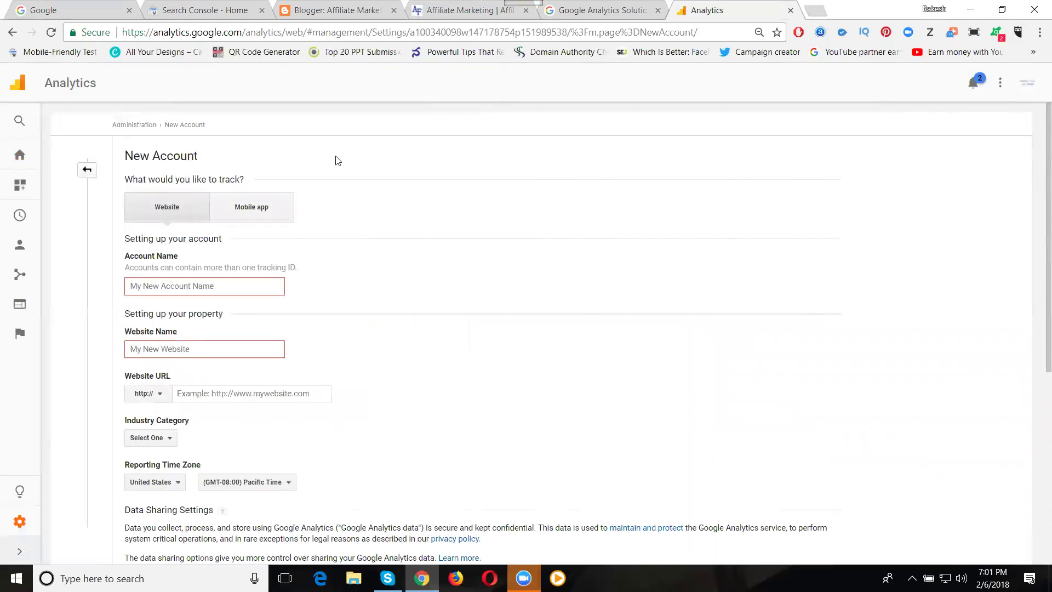
Enter Account Name 'afmvideotutorial' and Website Name 'afmvideotutorial Blog' copied from the blog address.
left_click(440, 10)
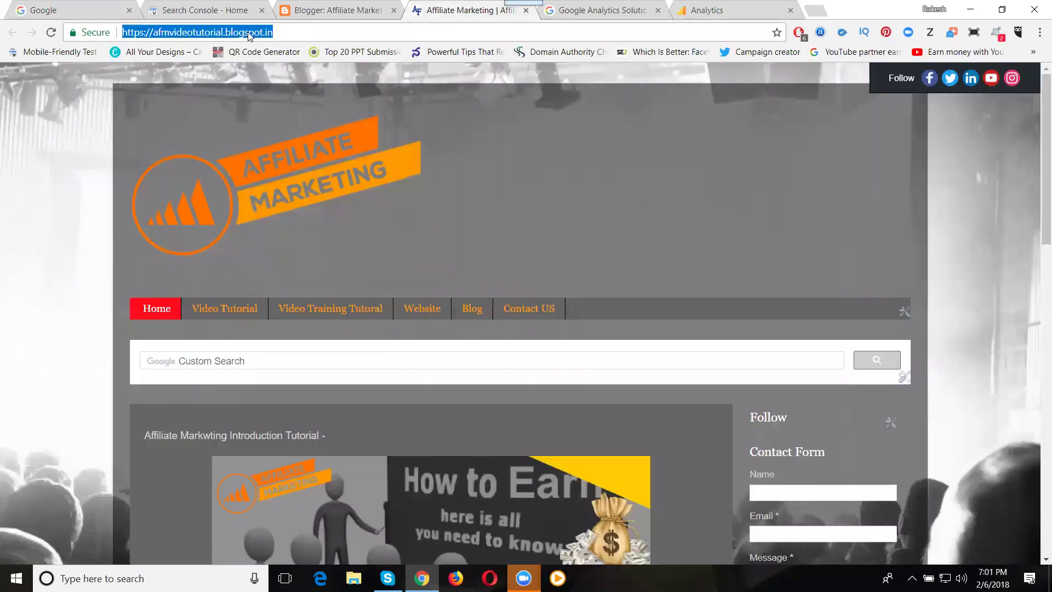
double_click(190, 33)
key("ctrl+c")
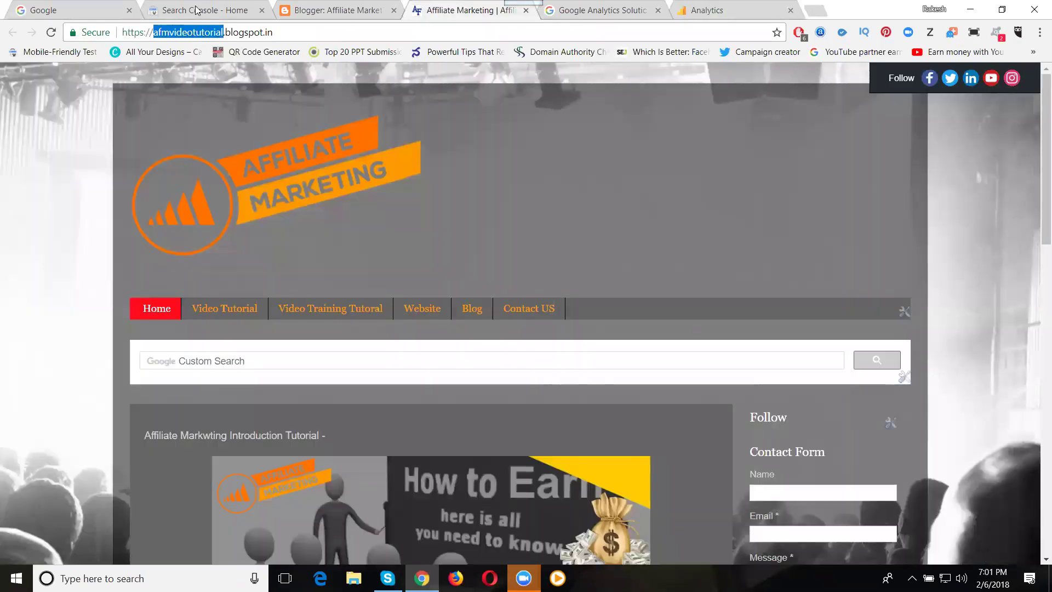
left_click(685, 8)
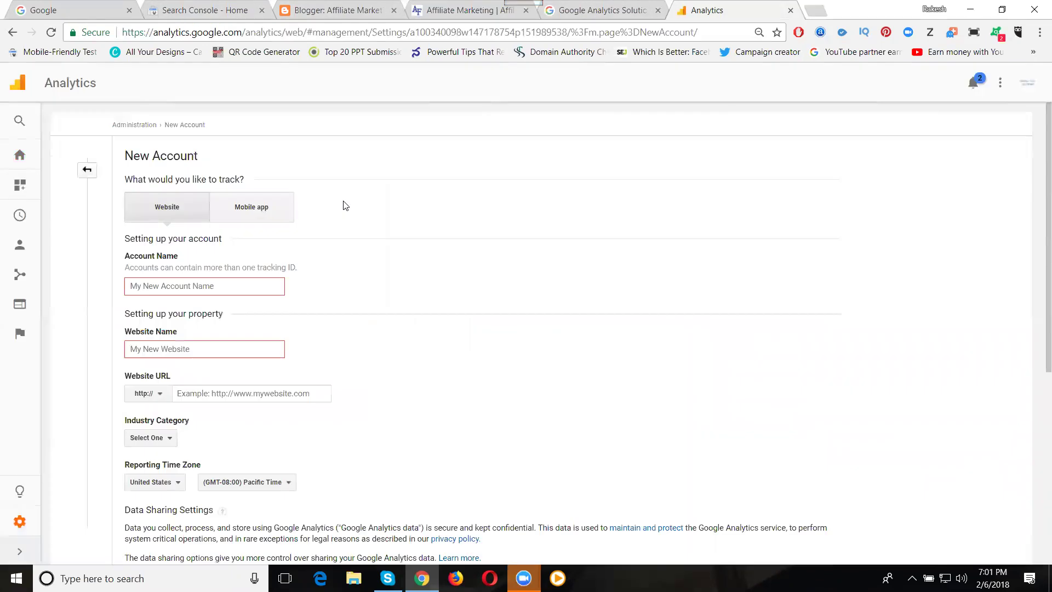
left_click(213, 288)
key("ctrl+v")
left_click(181, 350)
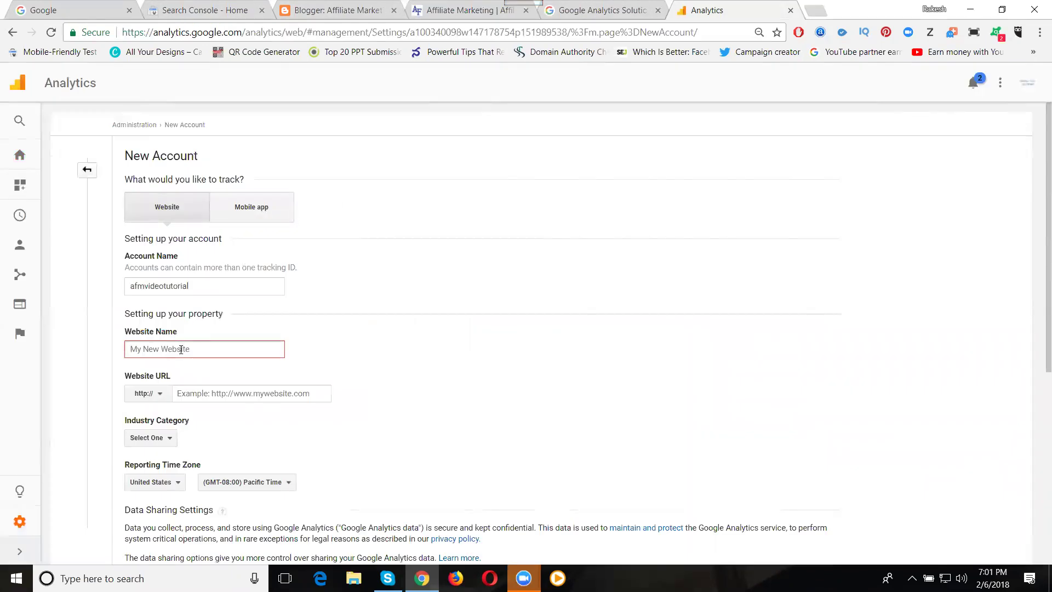
key("ctrl+v")
type("Blog")
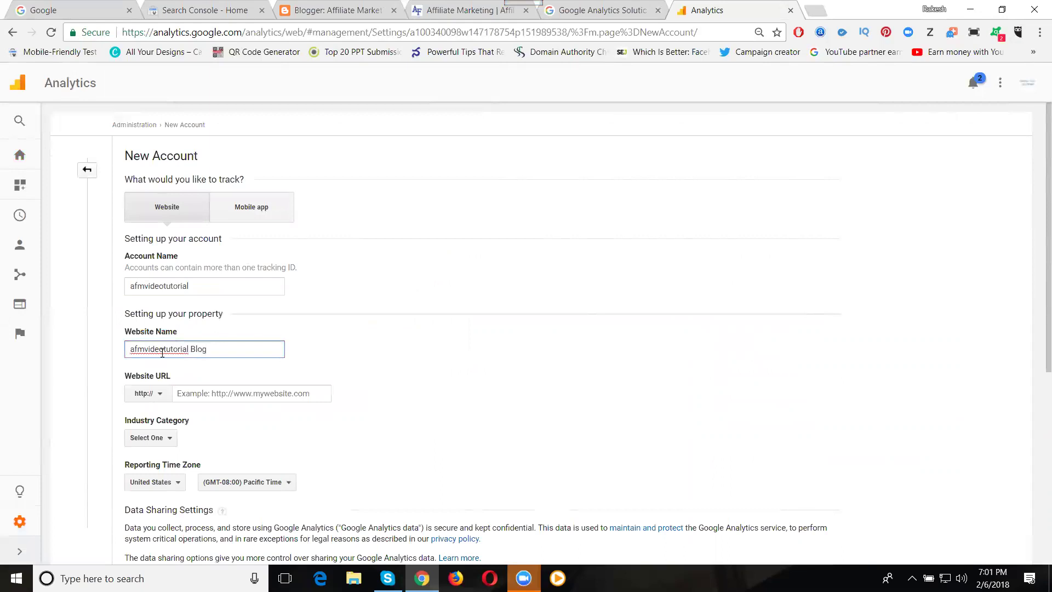
left_click(438, 10)
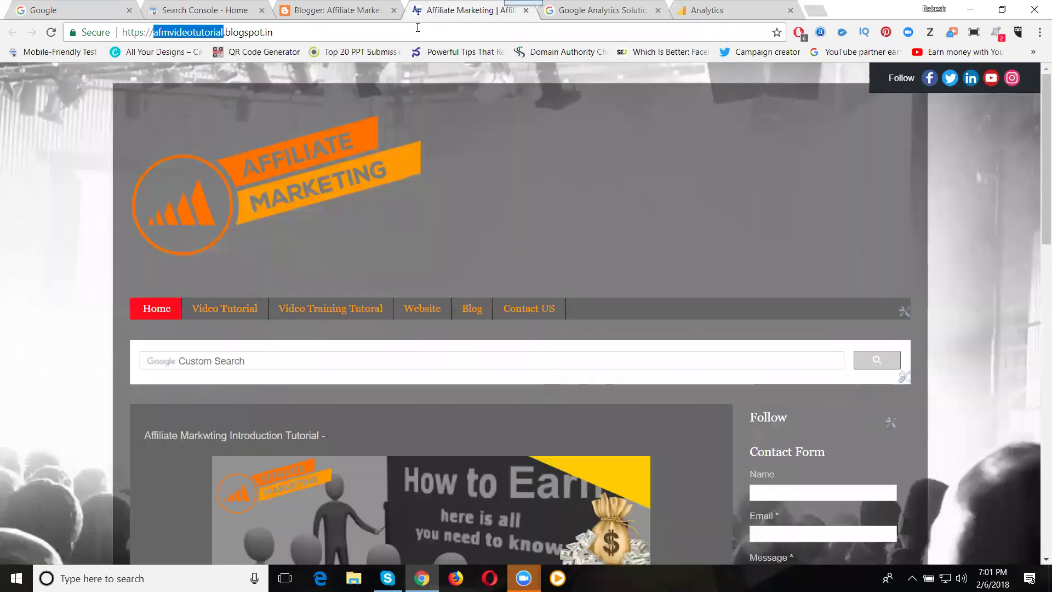
triple_click(418, 27)
key("ctrl+c")
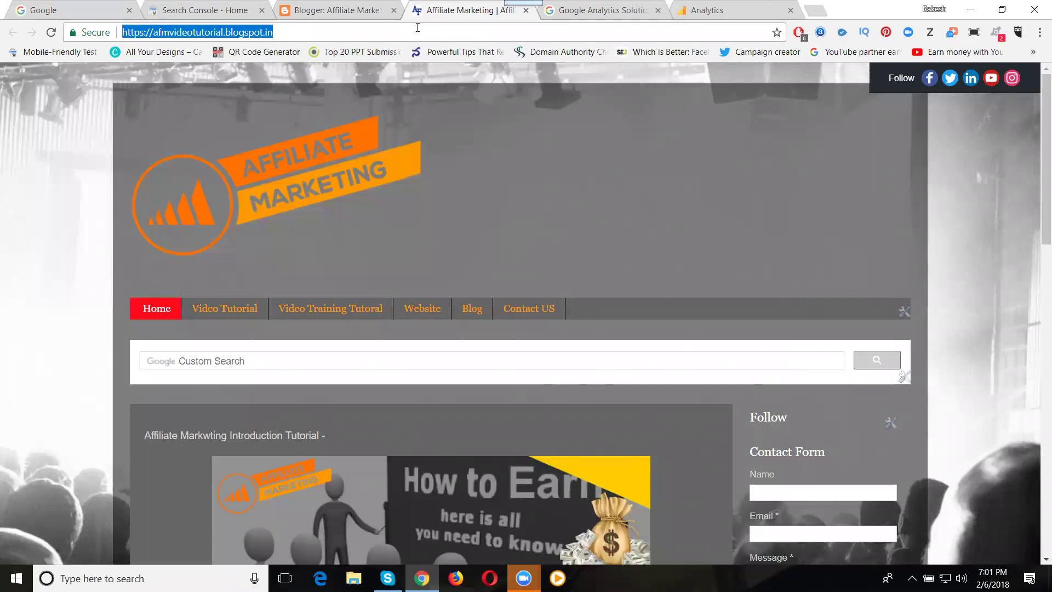
left_click(691, 8)
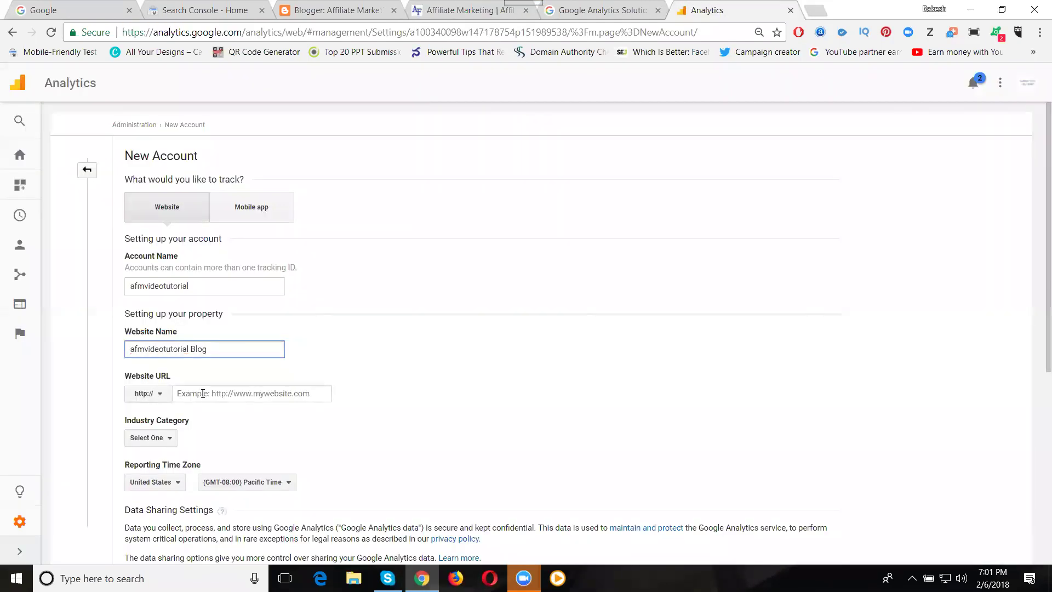
left_click(203, 393)
key("ctrl+v")
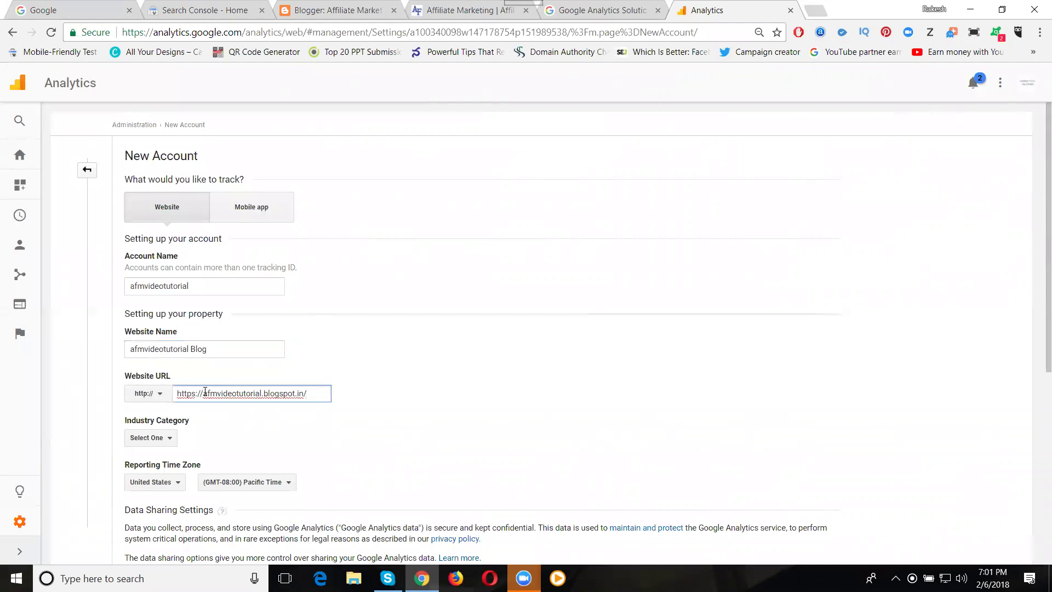
left_click(205, 391)
key("BackSpace")
key("BackSpace")
key("BackSpace")
key("BackSpace")
key("BackSpace")
key("BackSpace")
key("BackSpace")
key("BackSpace")
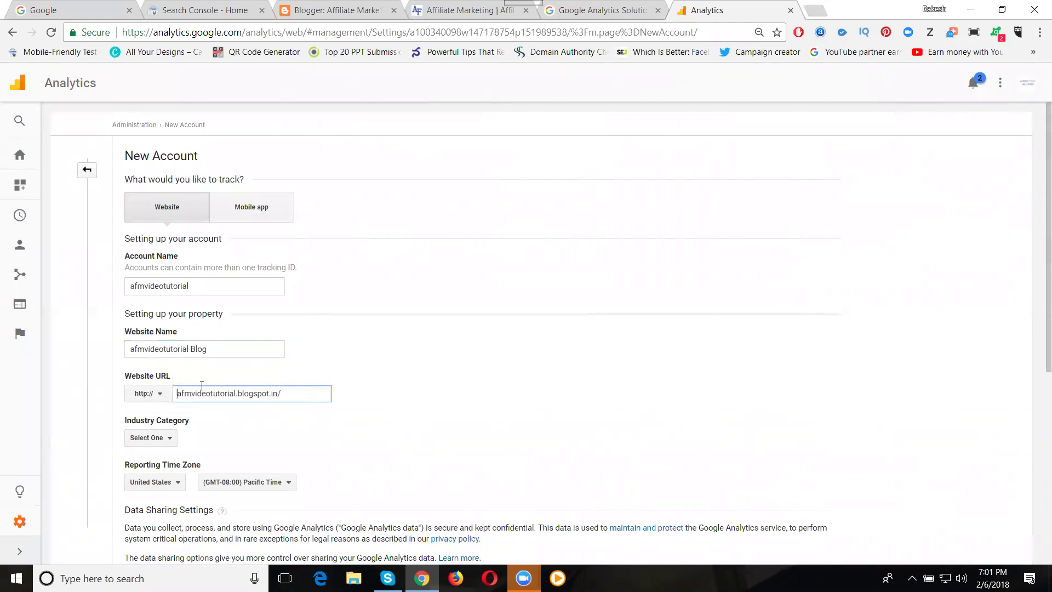
scroll(53, 371, "down", 3)
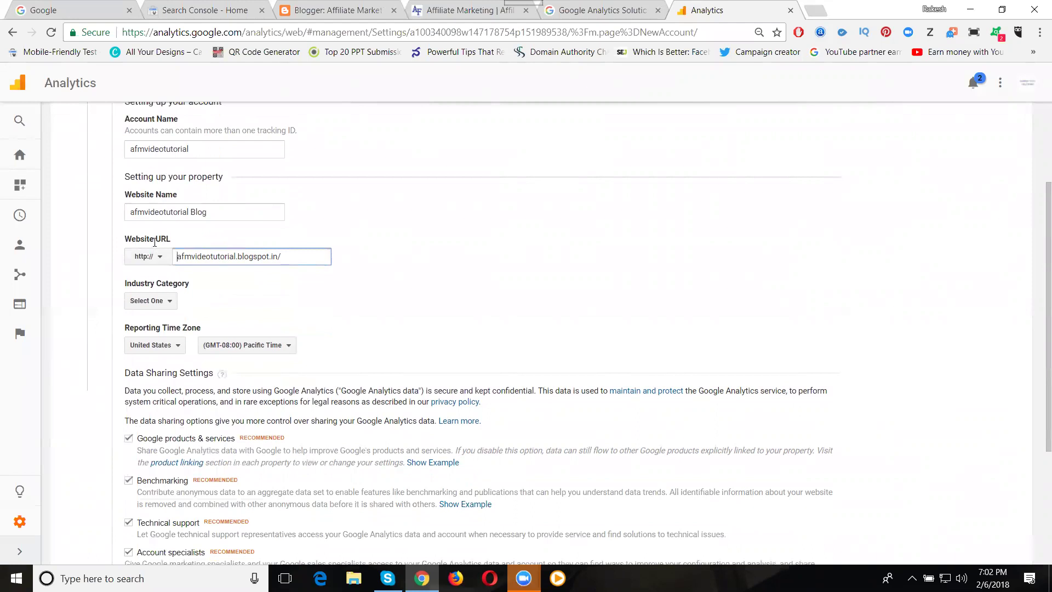
left_click(139, 258)
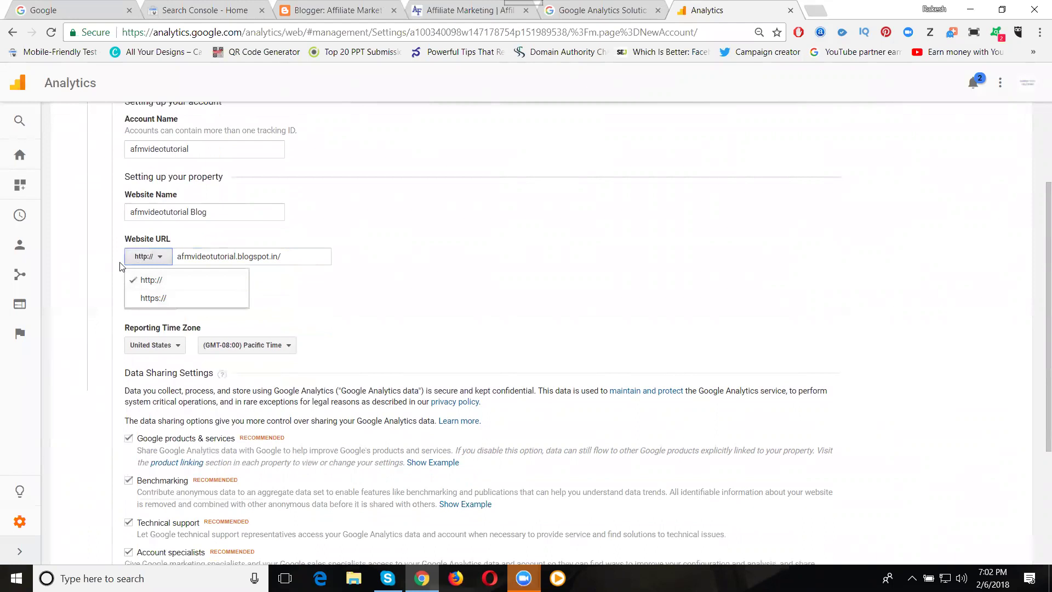
left_click(146, 280)
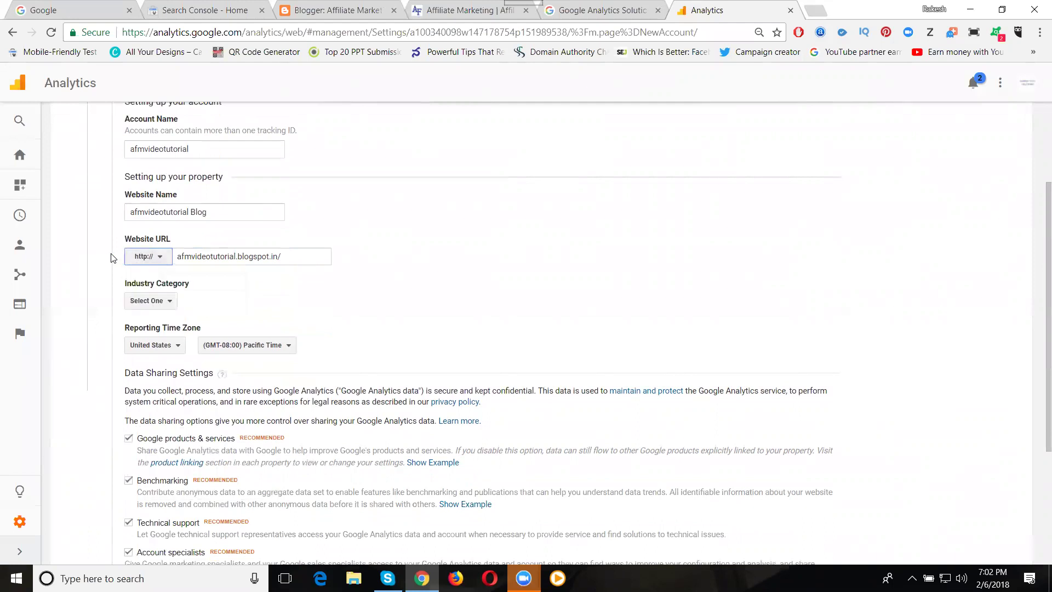
left_click(144, 304)
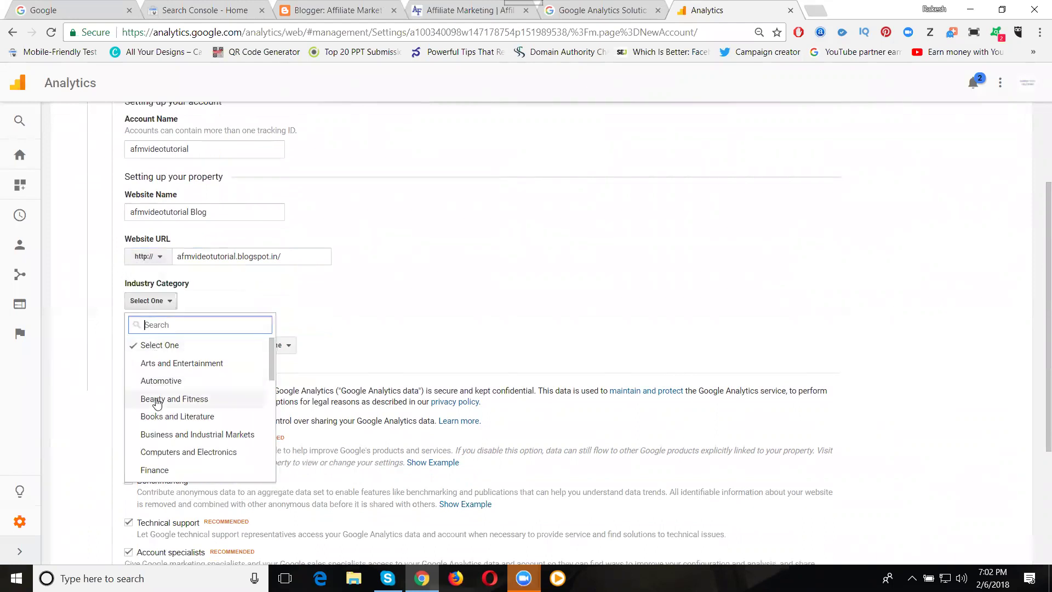
scroll(157, 408, "down", 3)
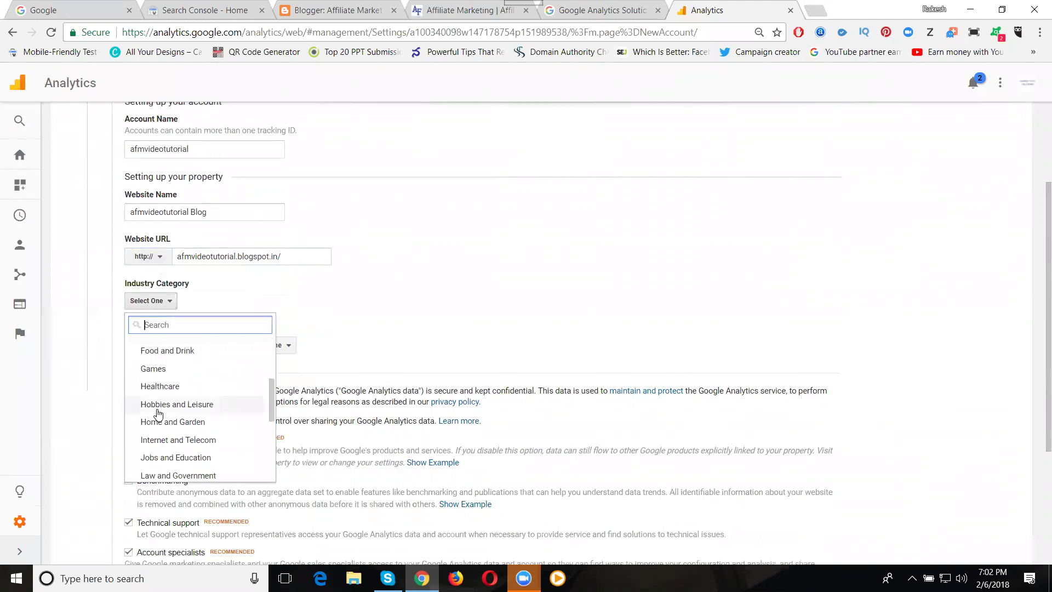
left_click(160, 458)
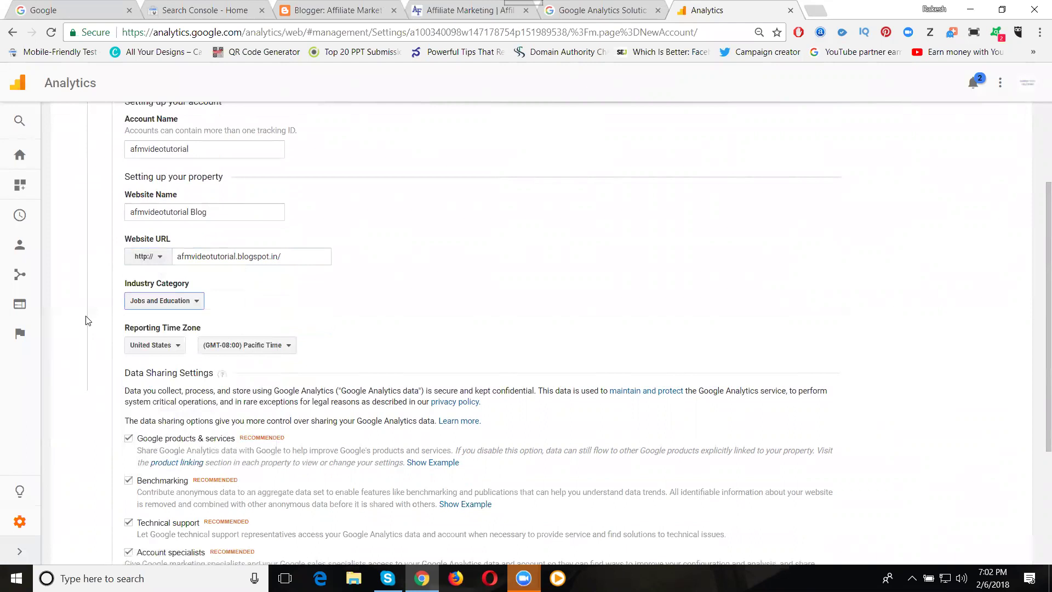
Set the Reporting Time Zone to India (GMT+05:30), leaving data-sharing options on.
left_click(154, 347)
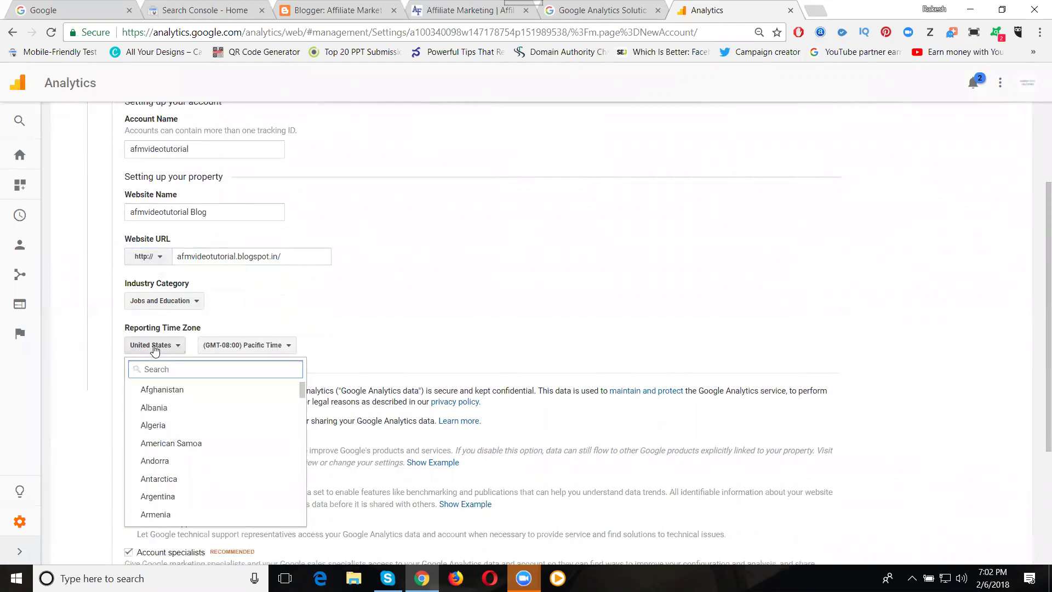
type("india")
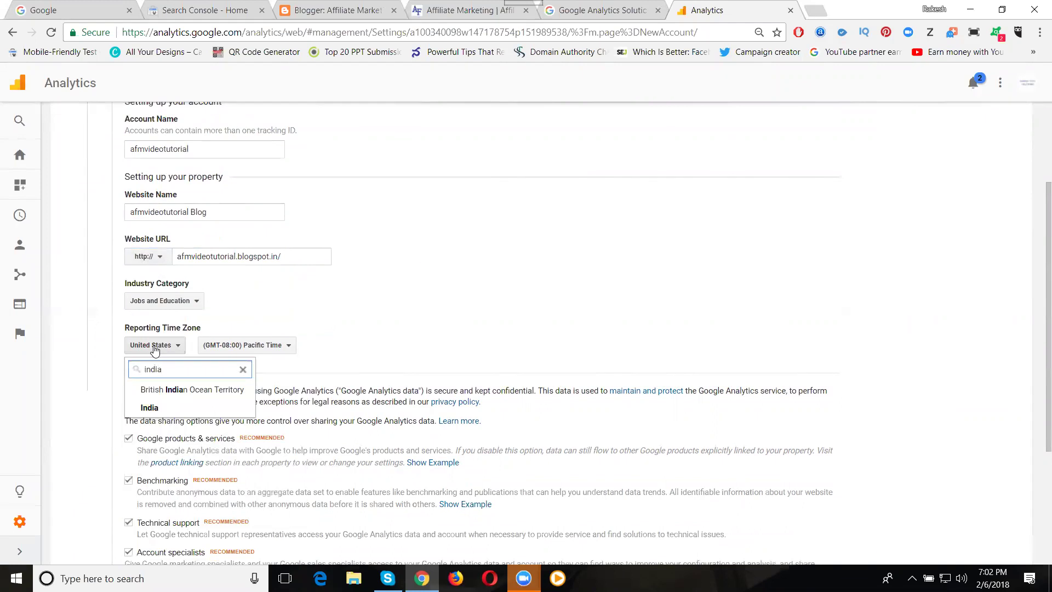
left_click(152, 409)
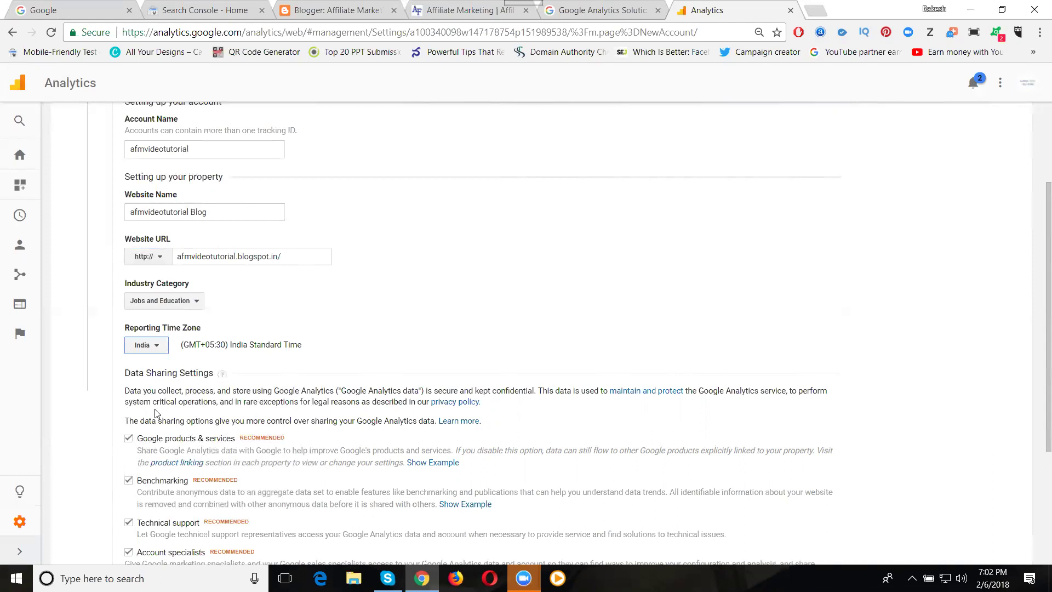
scroll(156, 414, "down", 3)
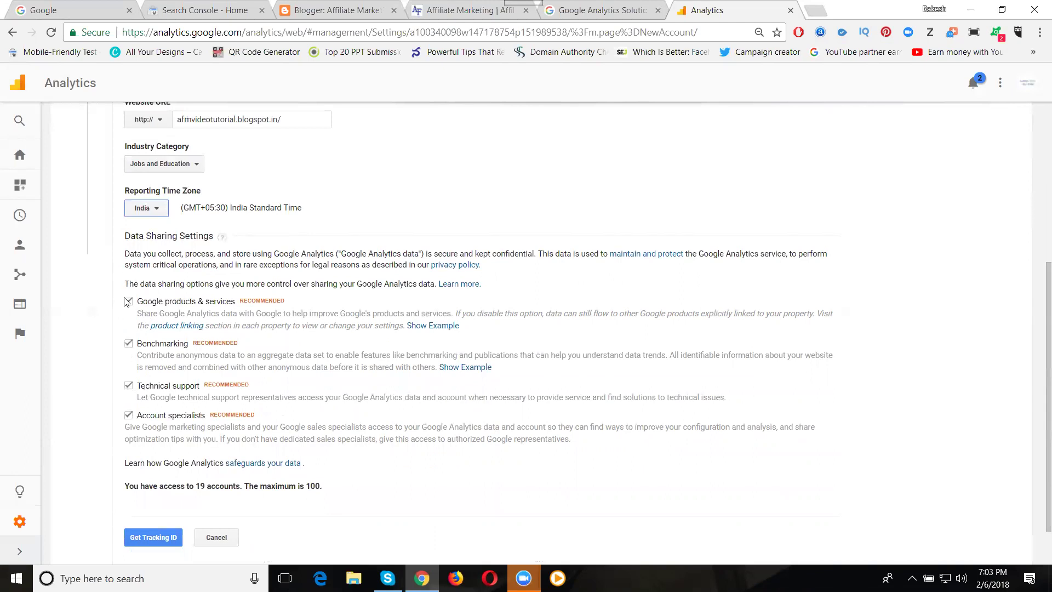
Request the Tracking ID and accept the terms of service with India as the country.
left_click(149, 539)
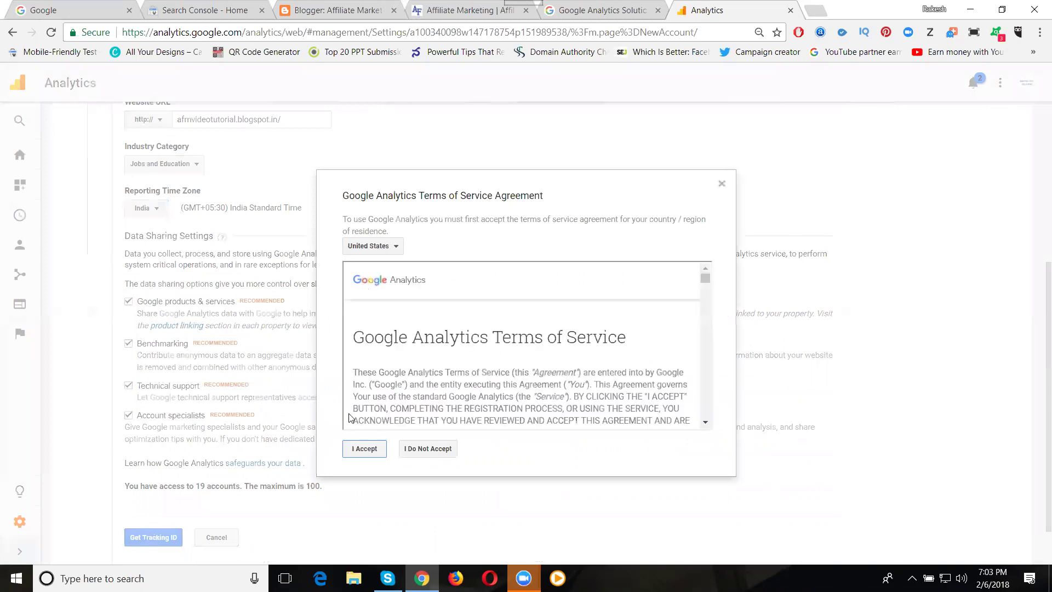
left_click(381, 246)
type("india")
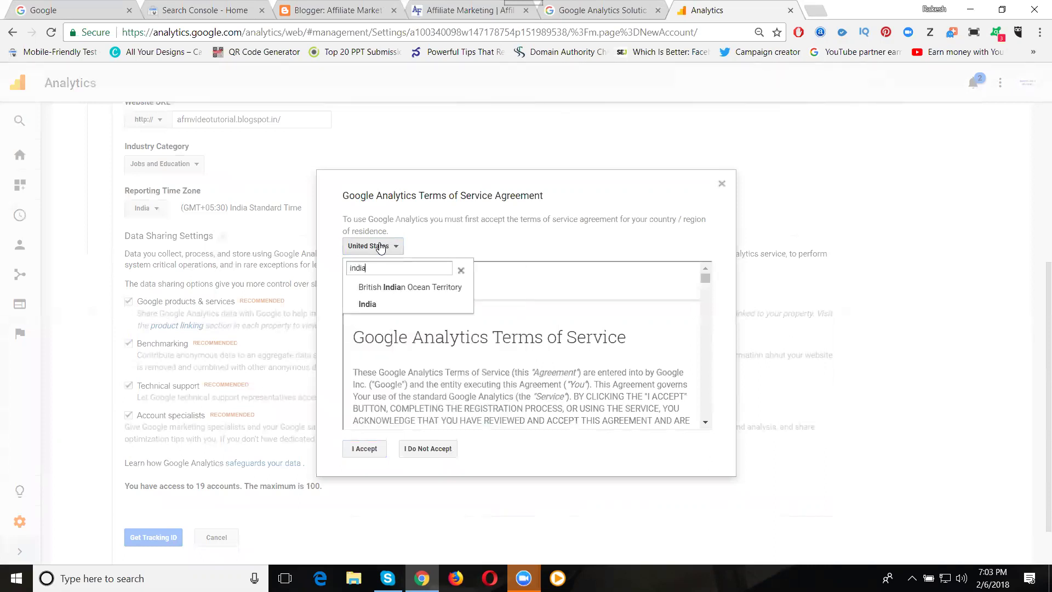
left_click(390, 304)
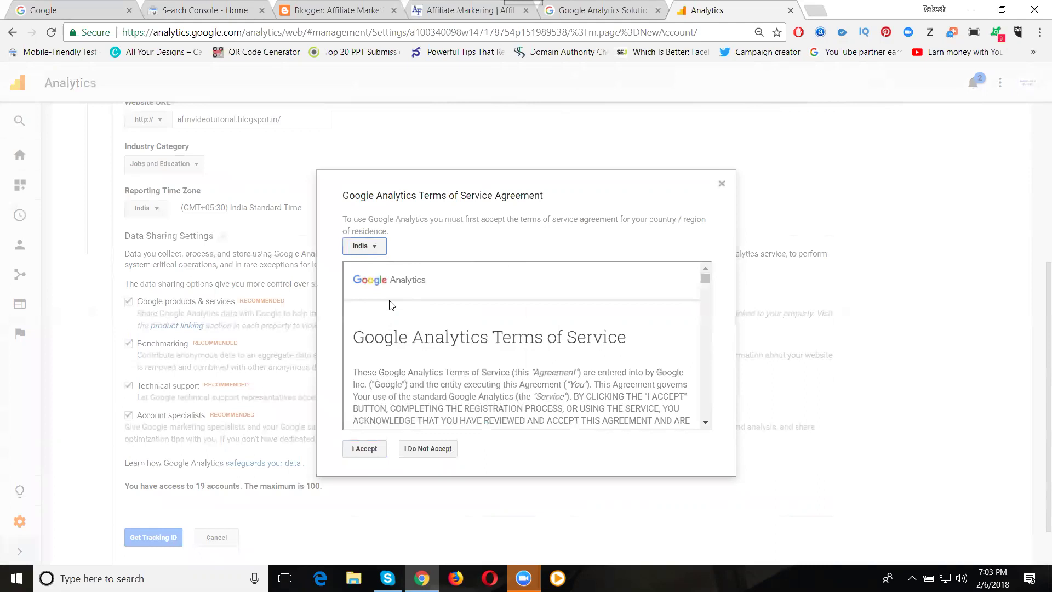
left_click(357, 450)
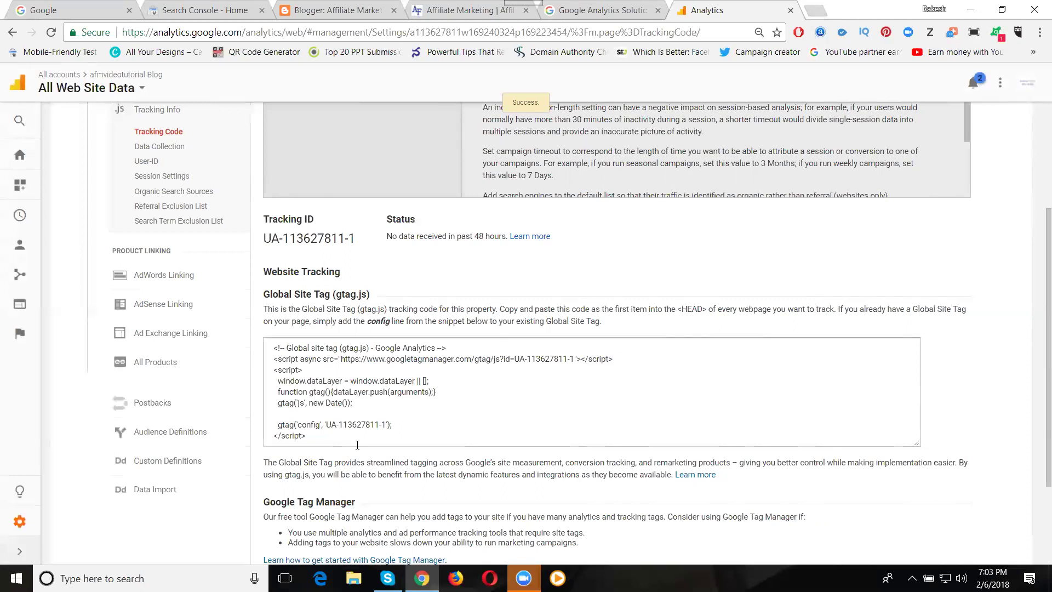
left_click(342, 381)
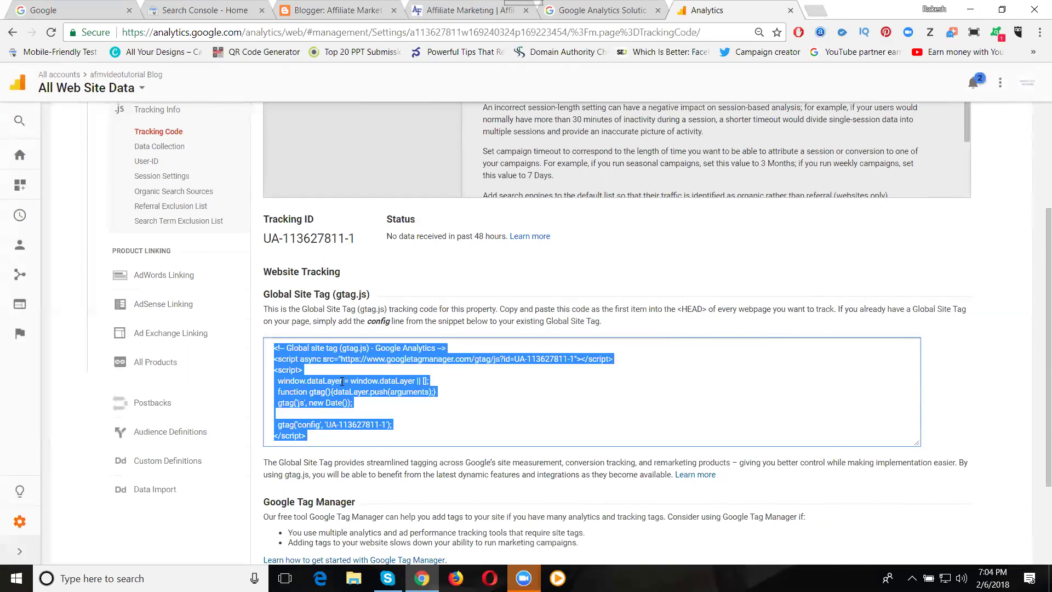
left_click(23, 252)
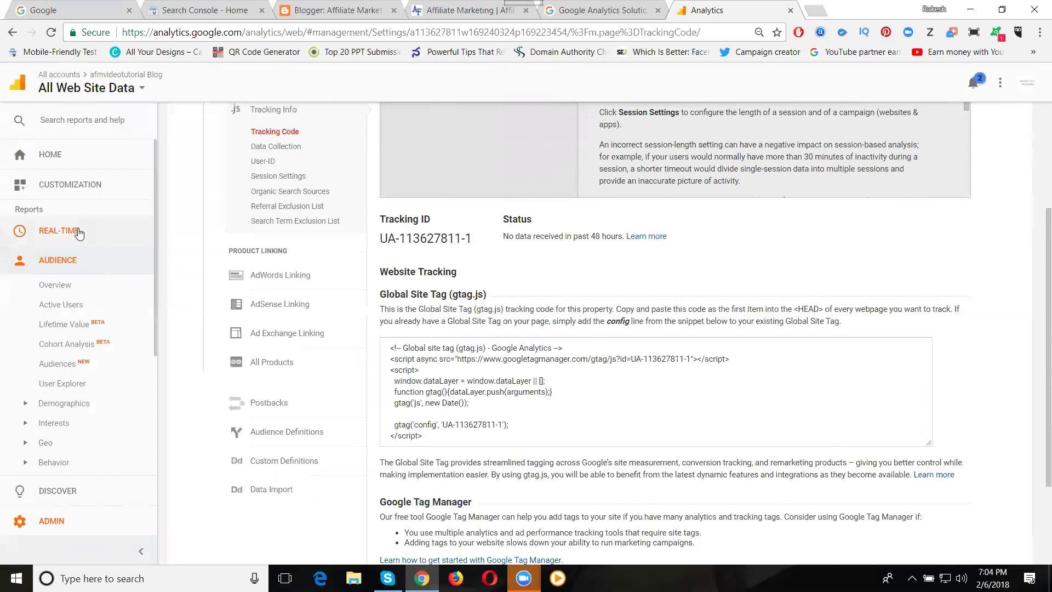
Switch to afmvideotutorial > afmvideotutorial Blog > All Web Site Data and open Admin.
left_click(117, 88)
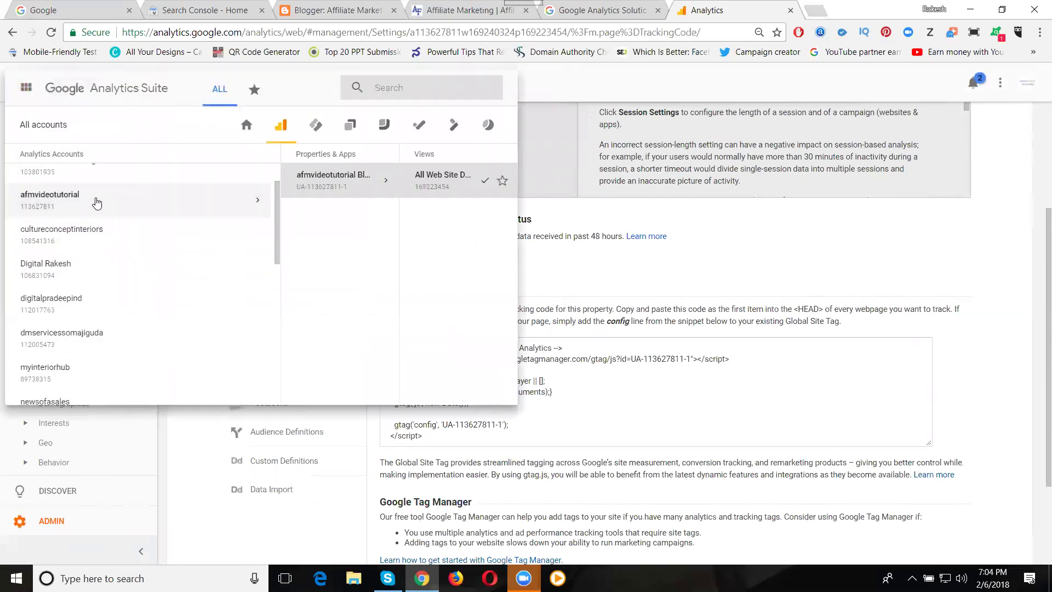
scroll(81, 323, "down", 3)
scroll(81, 323, "down", 4)
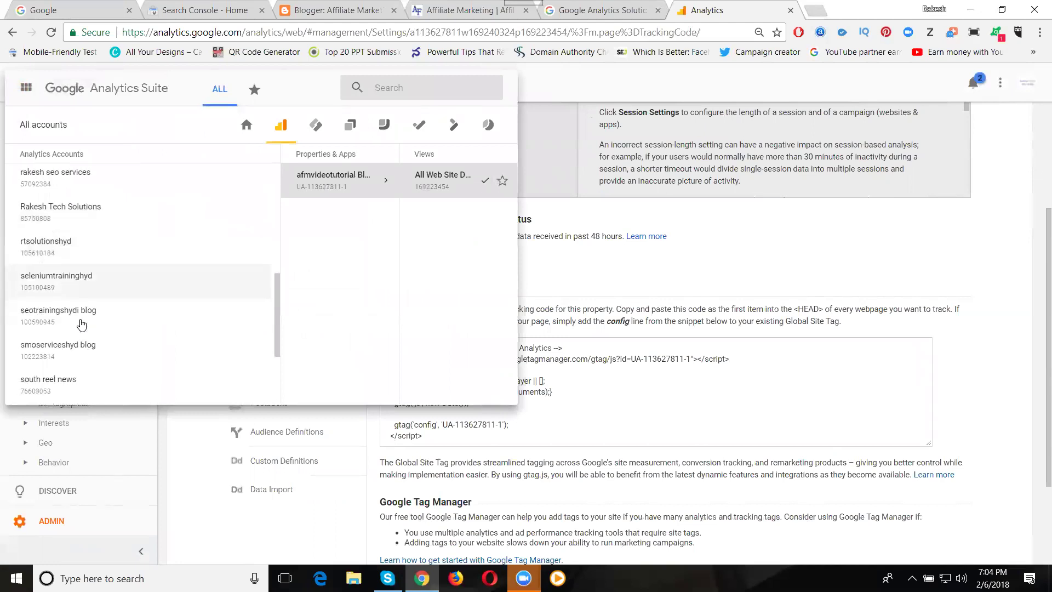
scroll(79, 323, "up", 10)
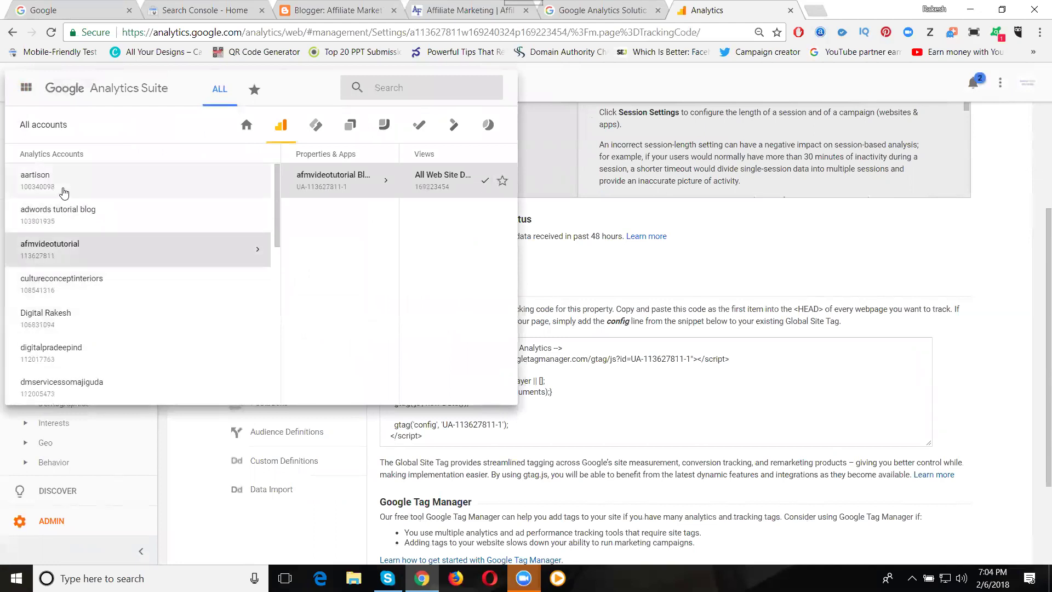
left_click(62, 249)
left_click(305, 188)
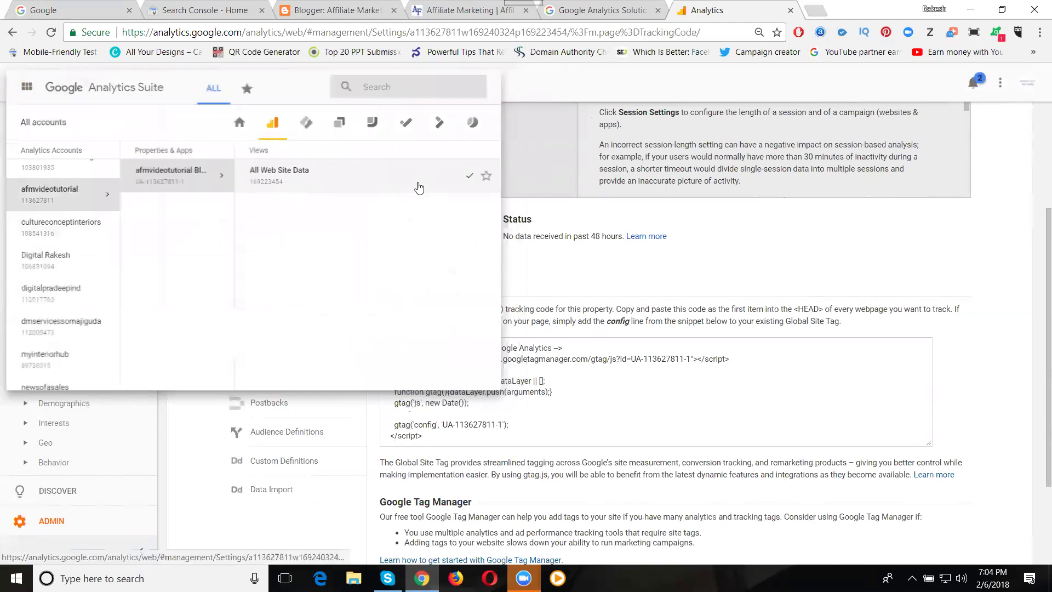
left_click(419, 186)
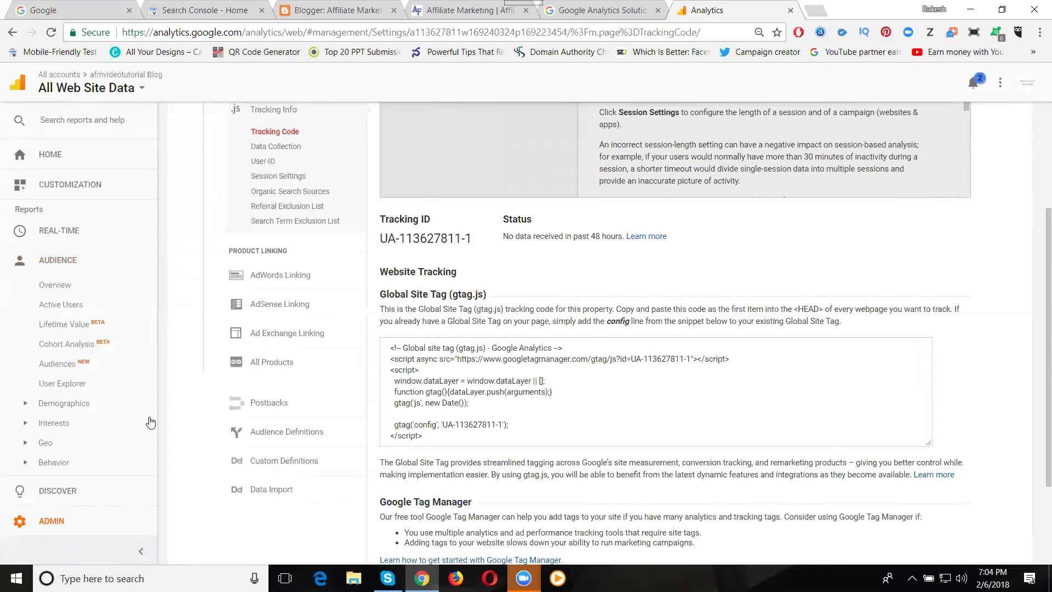
left_click(60, 524)
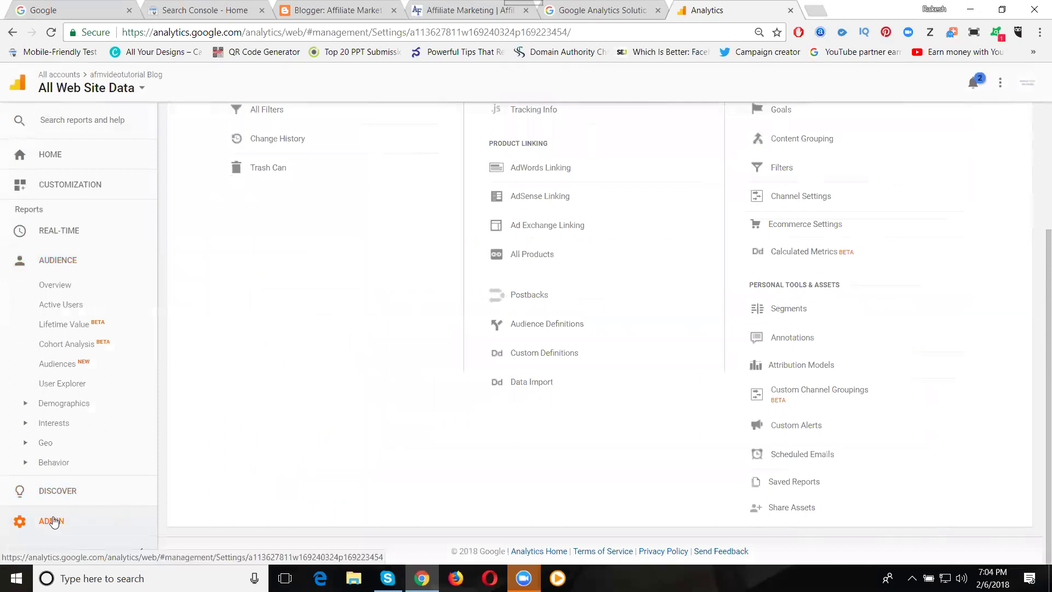
Select the Global Site Tag snippet under Tracking Info > Tracking Code, then switch to Blogger.
scroll(235, 463, "up", 3)
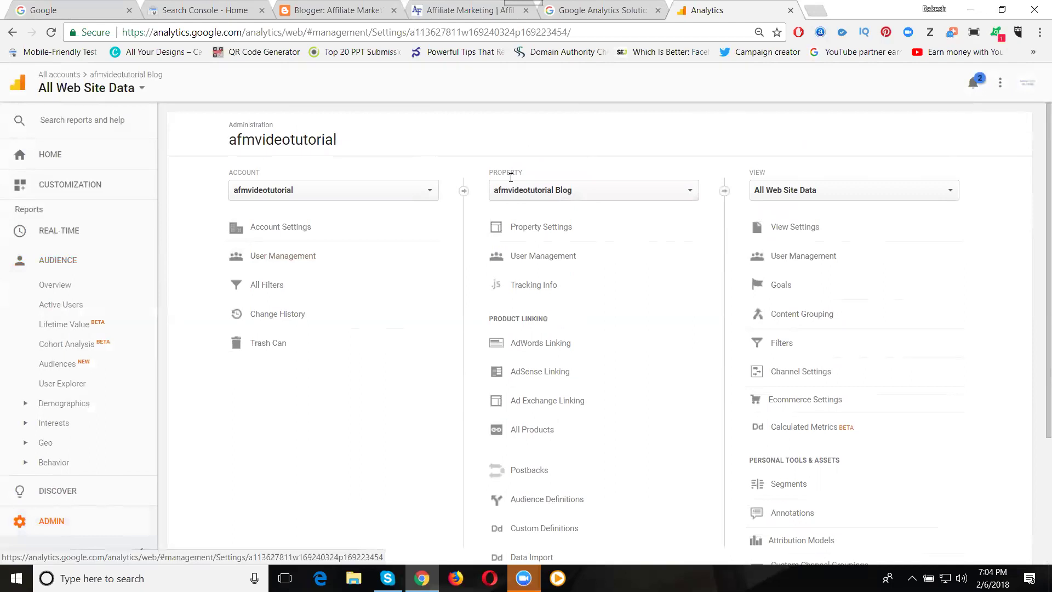
left_click(530, 287)
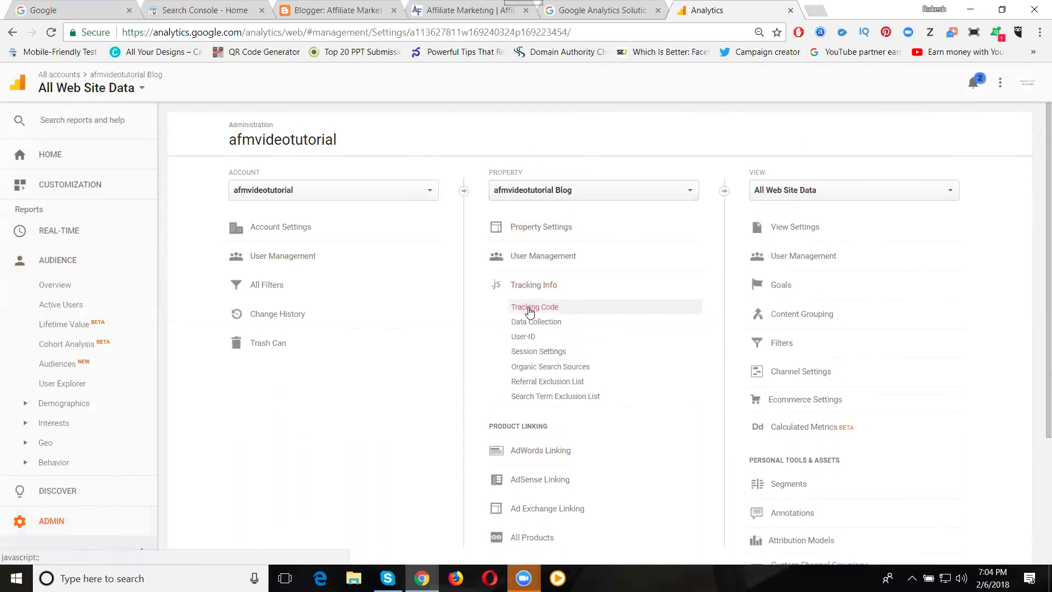
left_click(530, 311)
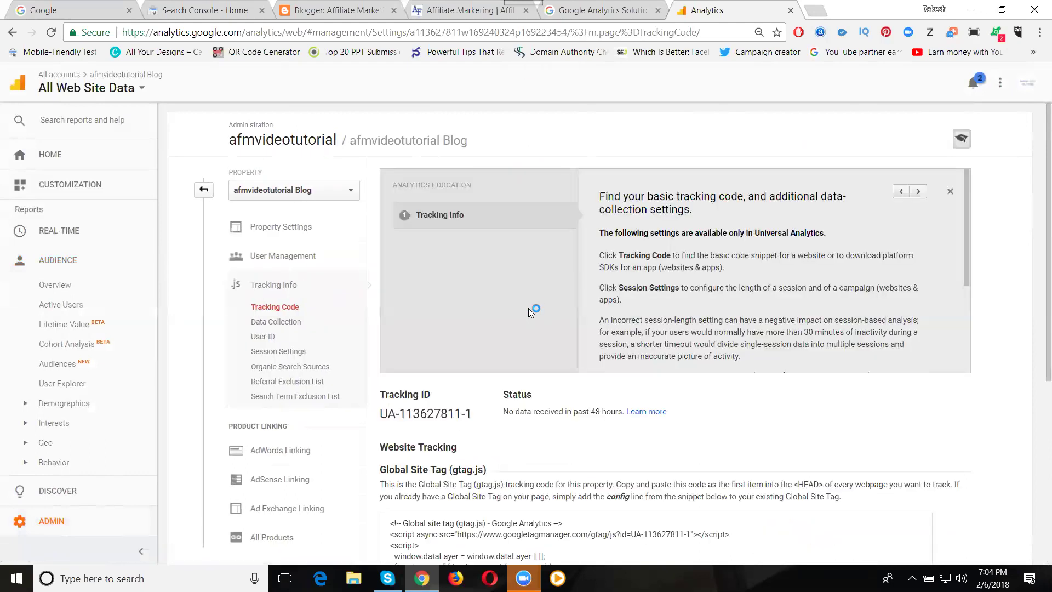
scroll(529, 312, "down", 5)
left_click(486, 305)
key("ctrl+c")
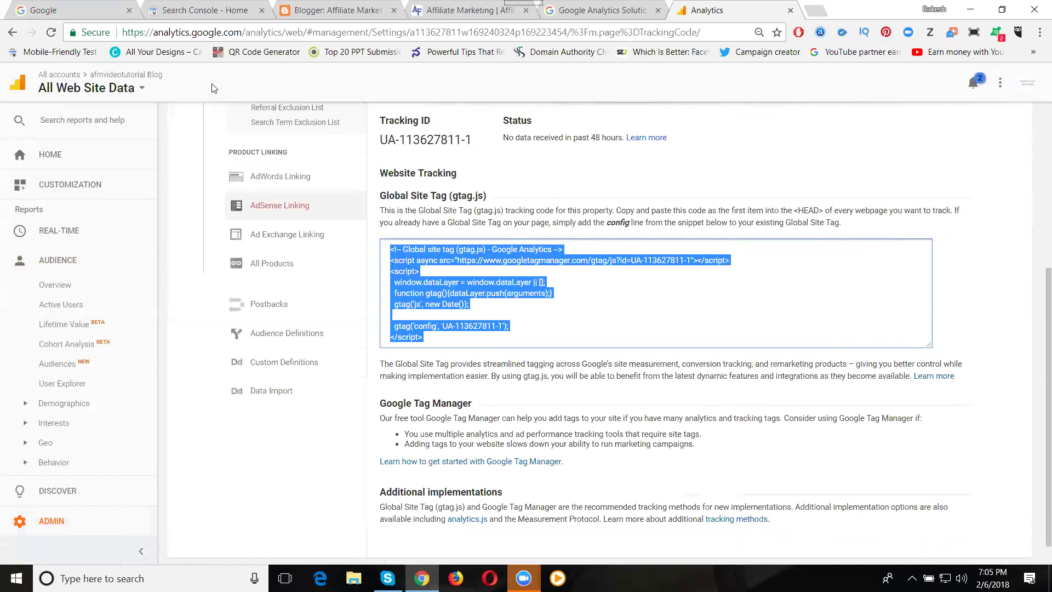
left_click(299, 12)
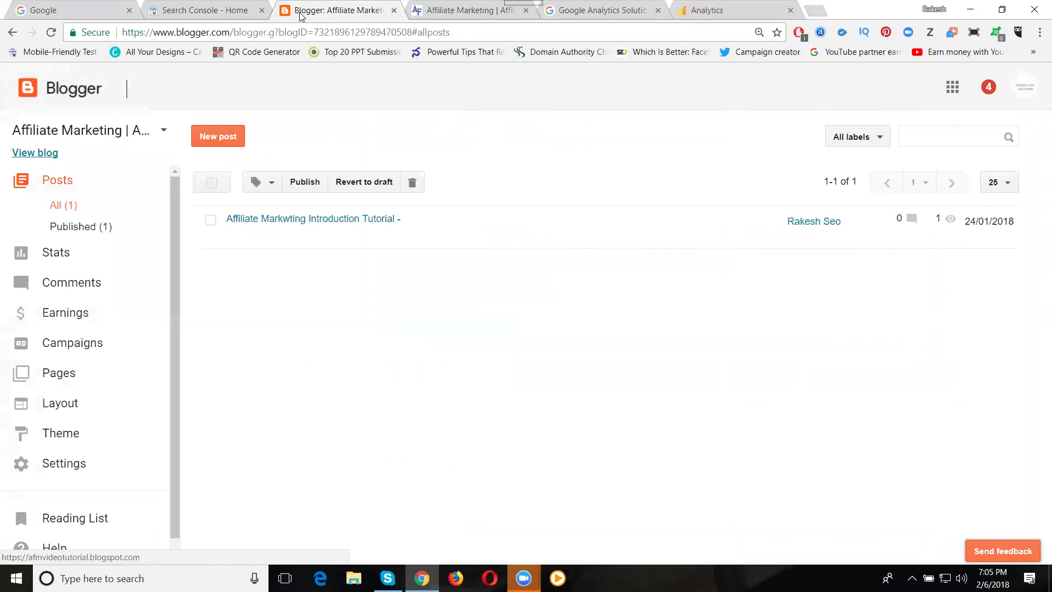
Paste the gtag tracking script on new lines right after <head> in the Blogger theme HTML, and save the theme.
left_click(53, 444)
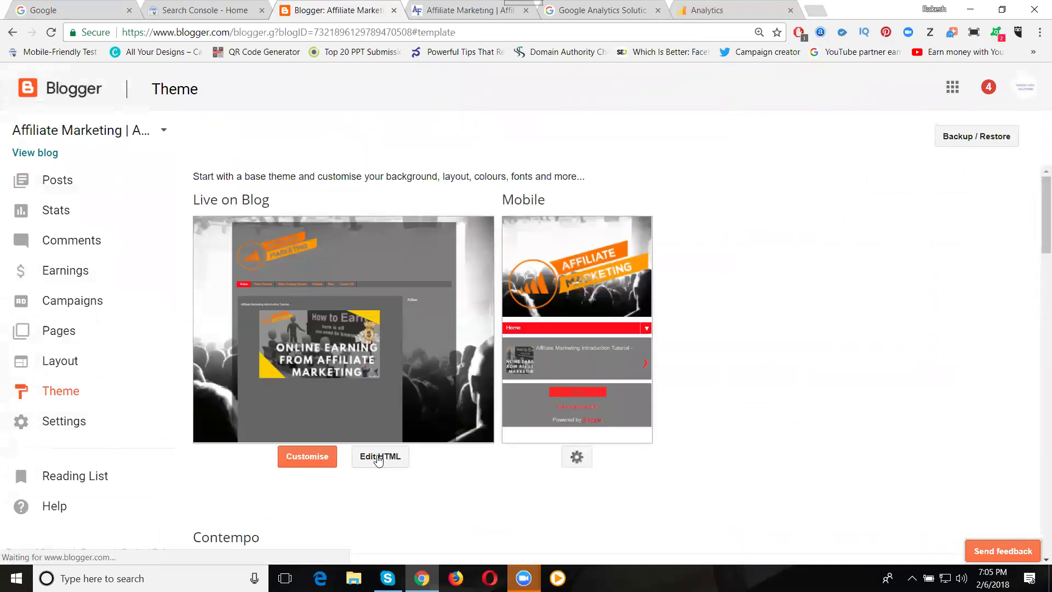
left_click(378, 458)
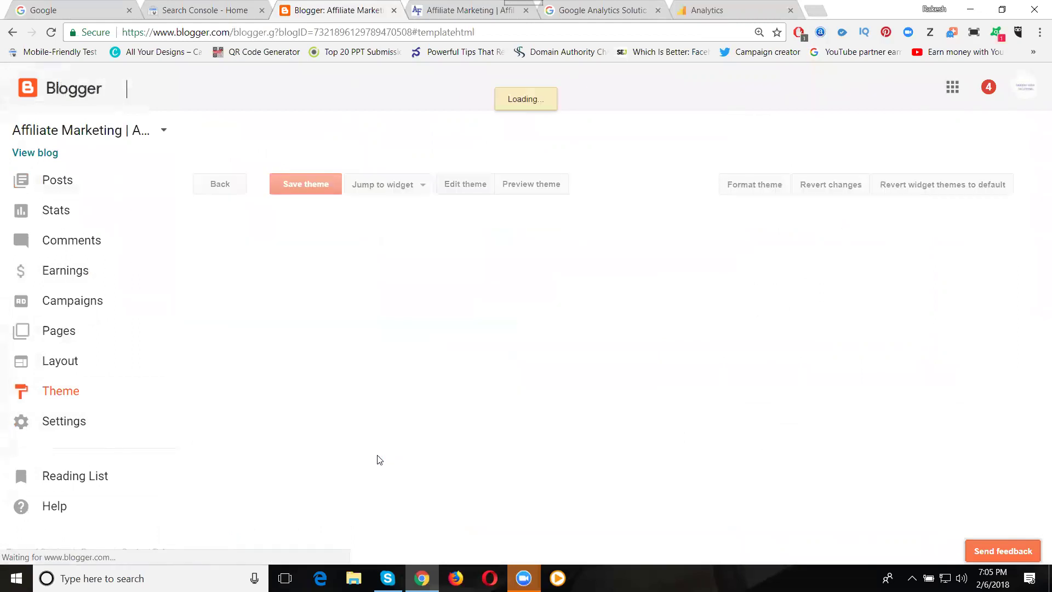
left_click(286, 281)
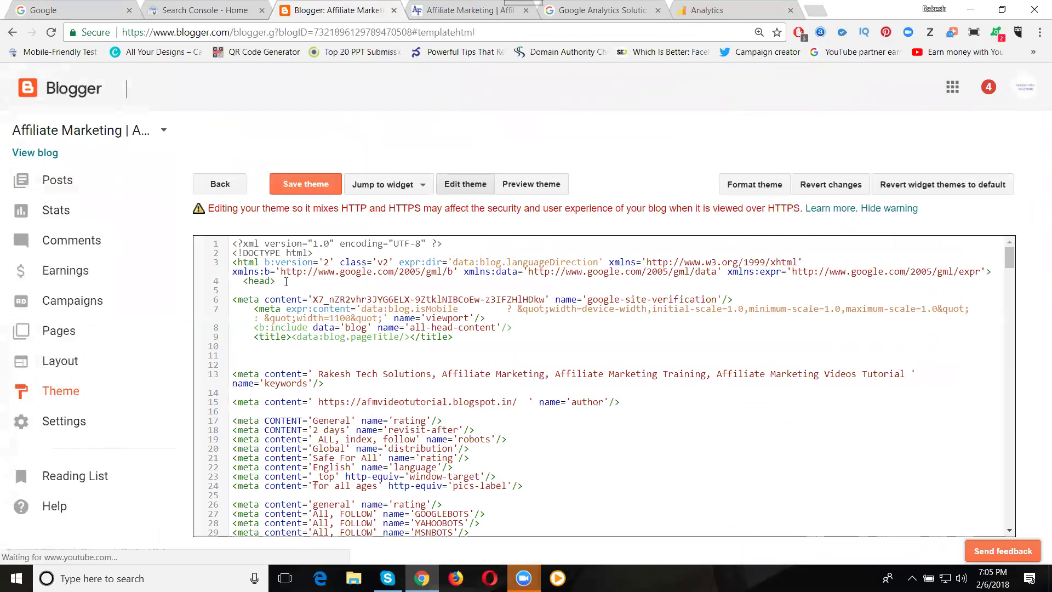
key("Return")
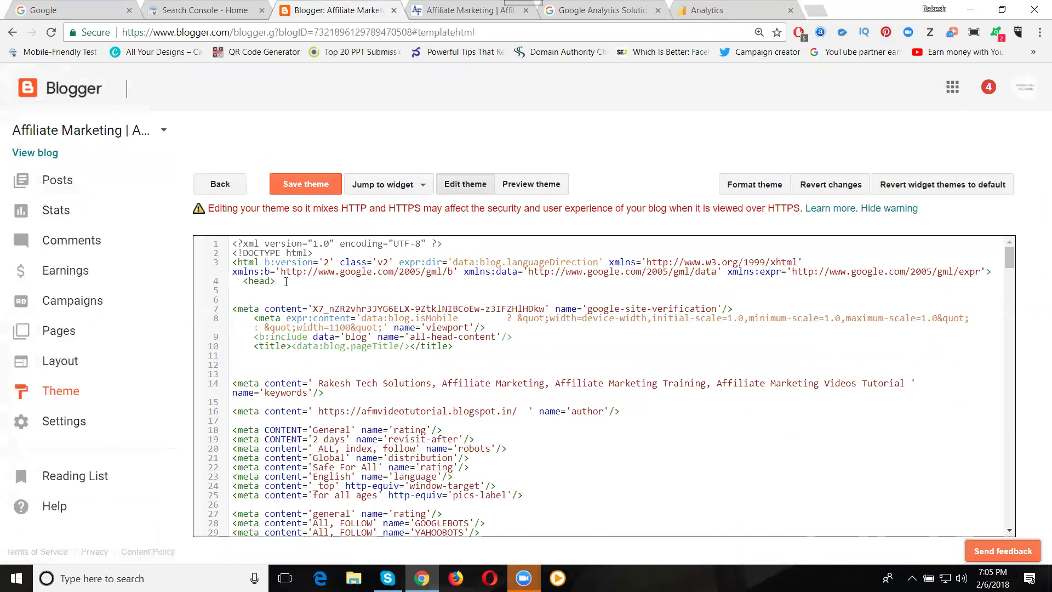
key("Return")
key("ctrl+v")
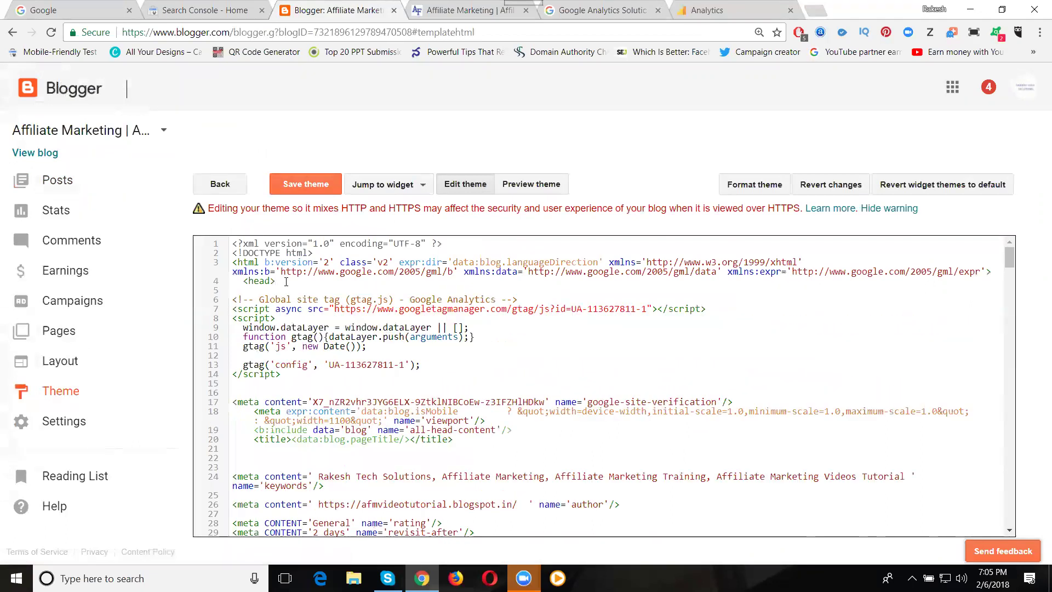
left_click(315, 187)
Back in Analytics, open the Audience Overview report for All Web Site Data, still showing 0 users.
left_click(704, 9)
scroll(489, 296, "down", 1)
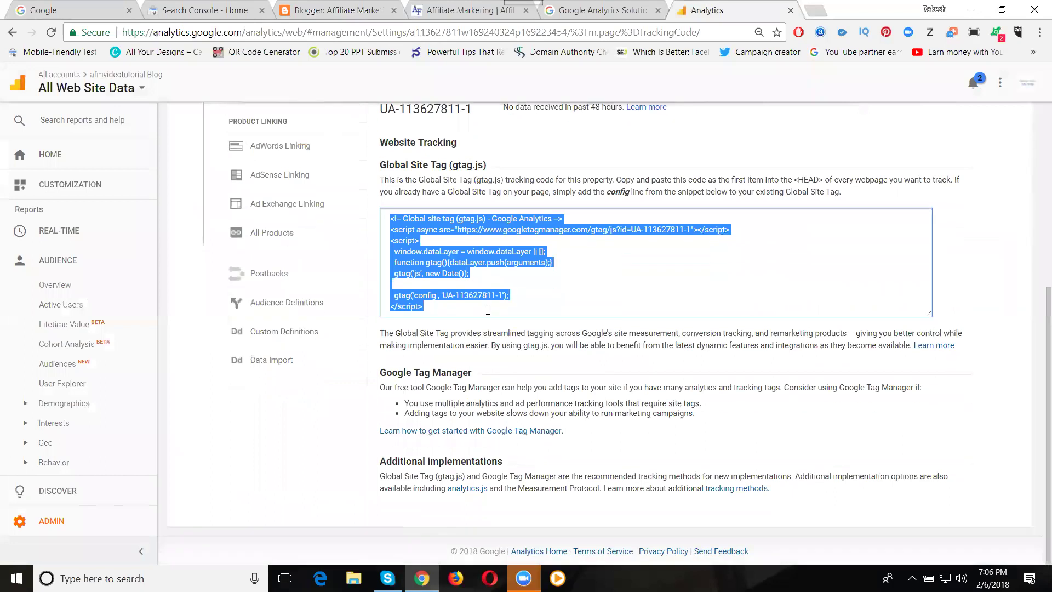
left_click(56, 283)
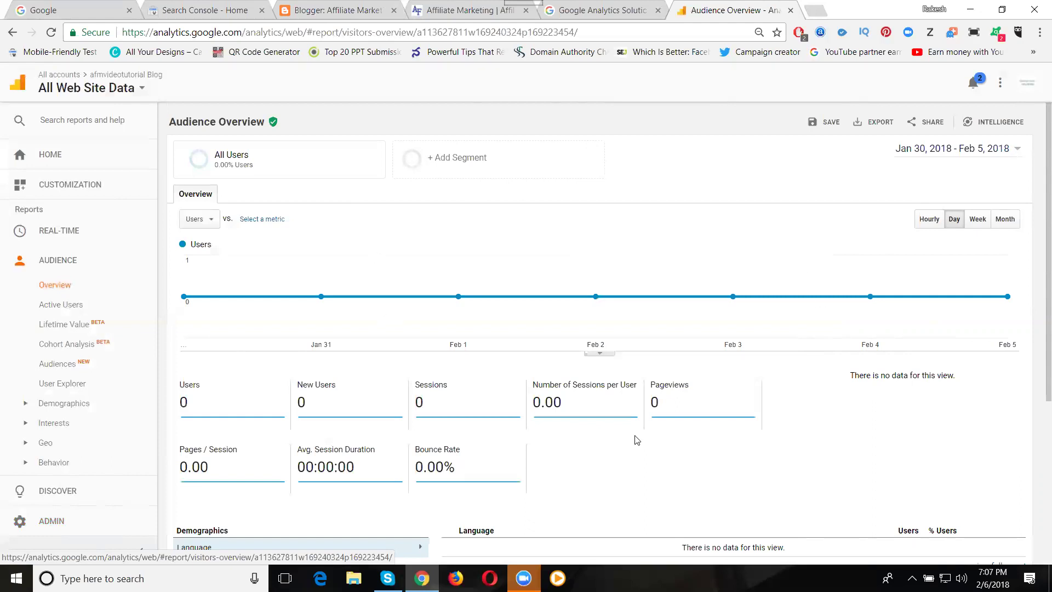
left_click(459, 8)
left_click(50, 35)
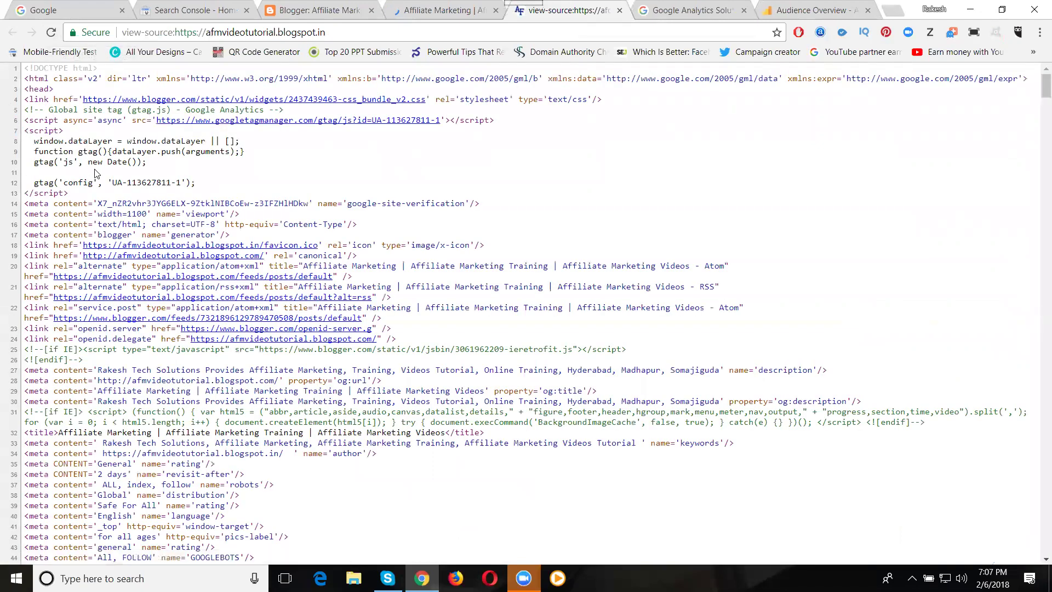
left_click_drag(77, 195, 19, 111)
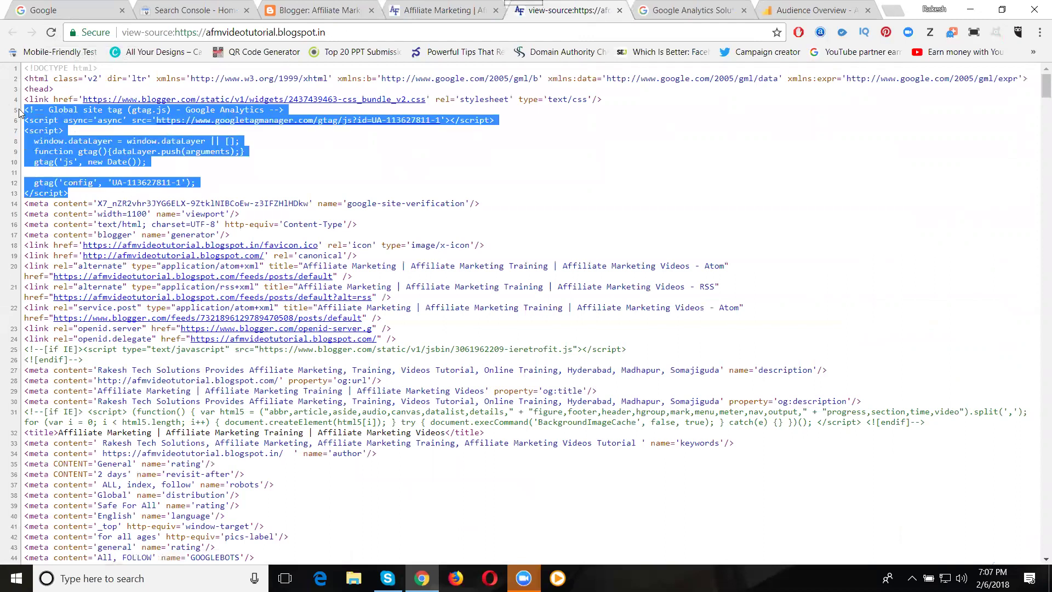